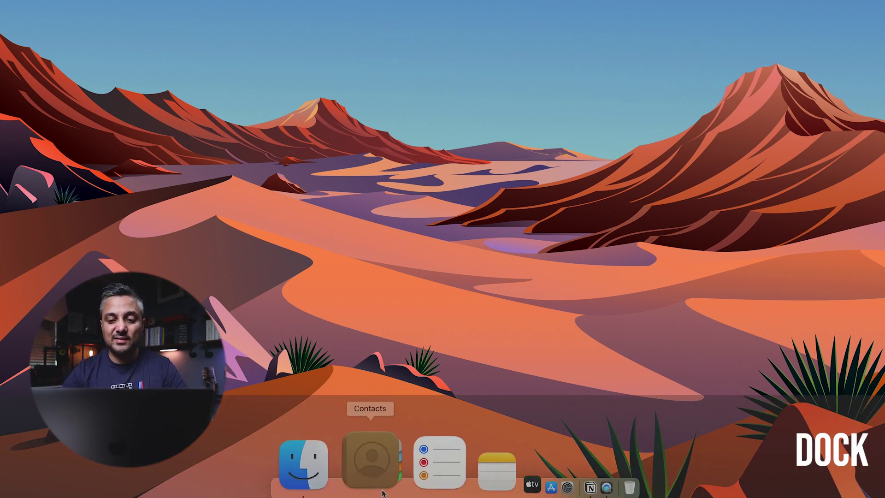
Step: Remove Contacts and Reminders from the Dock and set the Dock position to Left
drag(365, 456, 608, 2)
drag(337, 458, 469, 190)
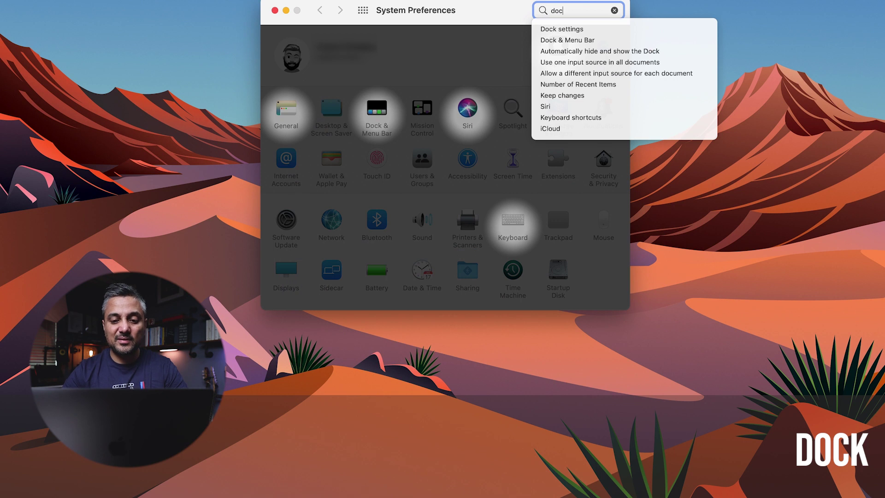
click(560, 31)
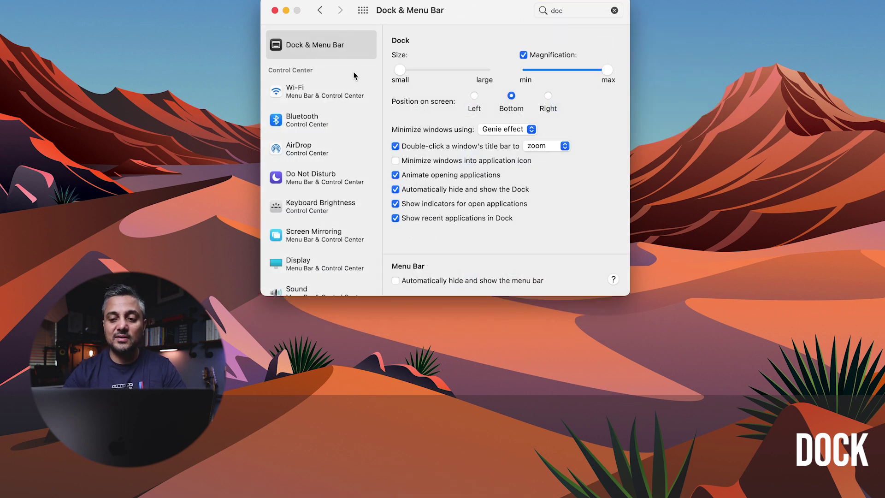
click(474, 95)
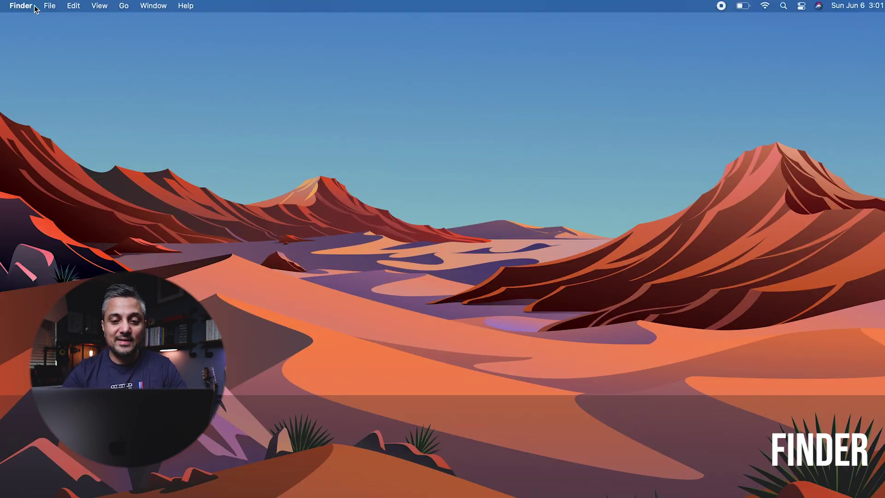
Step: In Finder preferences, hide external disks, set the new-window folder, add the home folder to the sidebar, and show all extensions
key(super+comma)
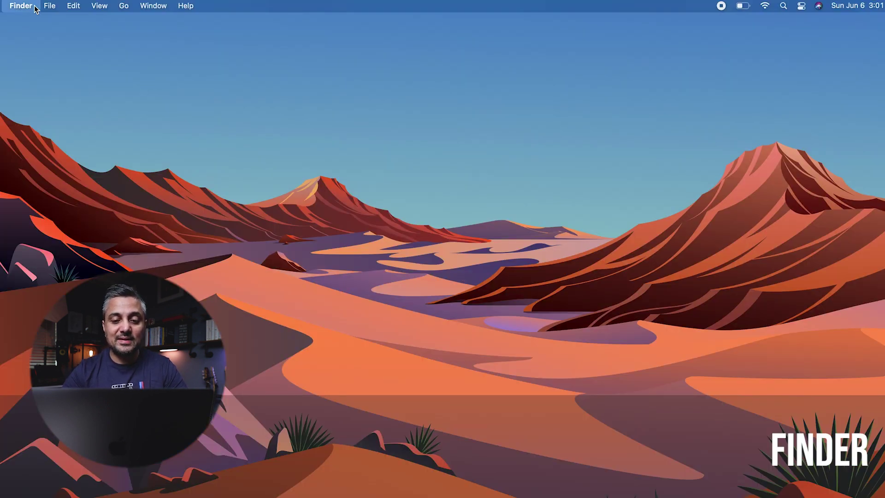
drag(59, 28, 362, 43)
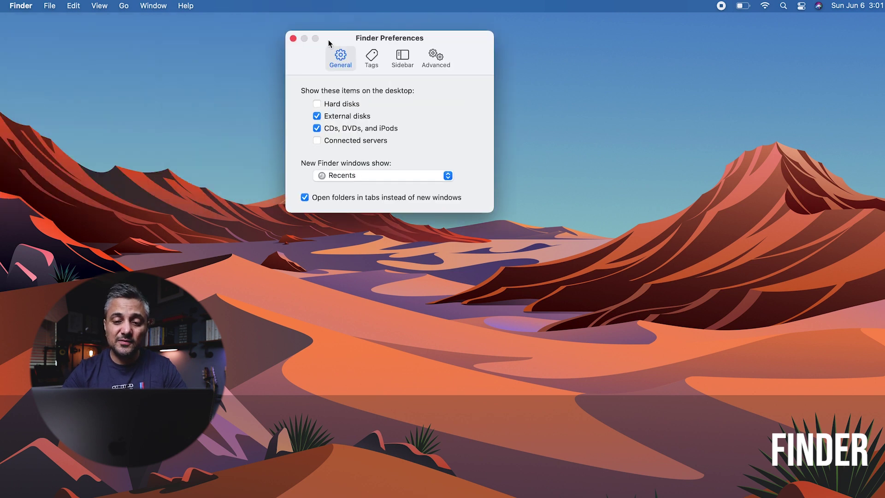
click(345, 115)
click(345, 129)
click(354, 175)
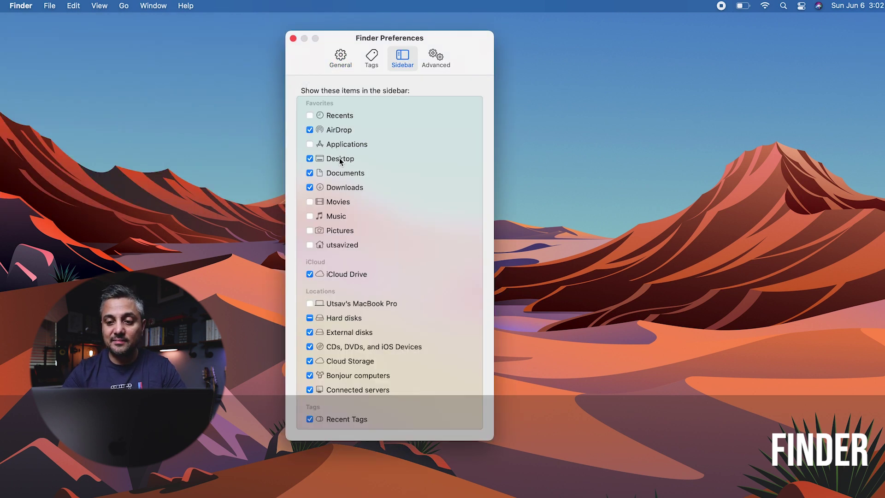
click(340, 160)
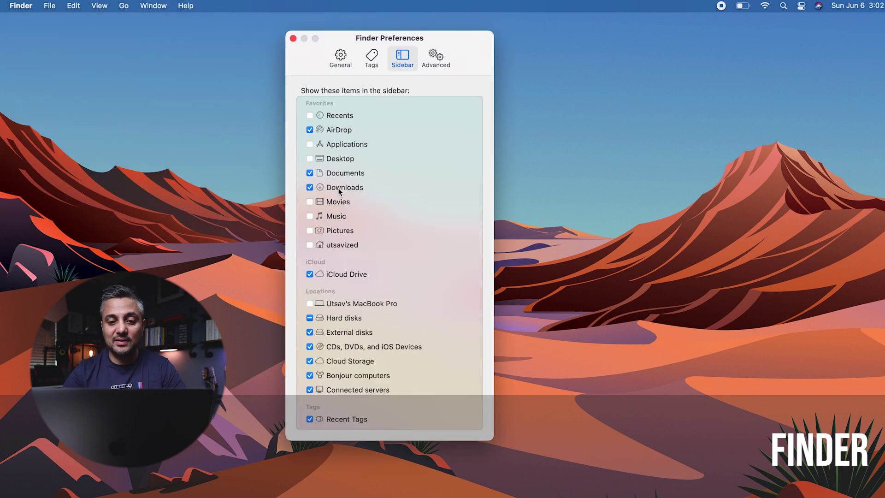
click(353, 245)
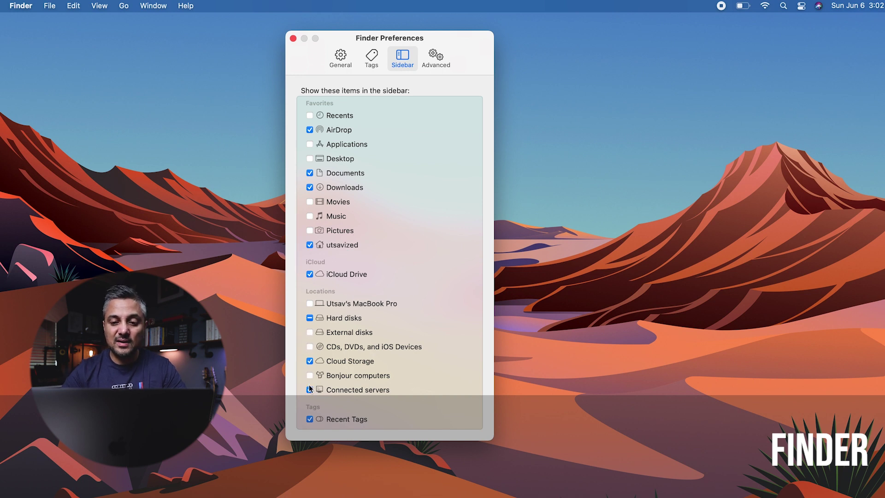
click(436, 57)
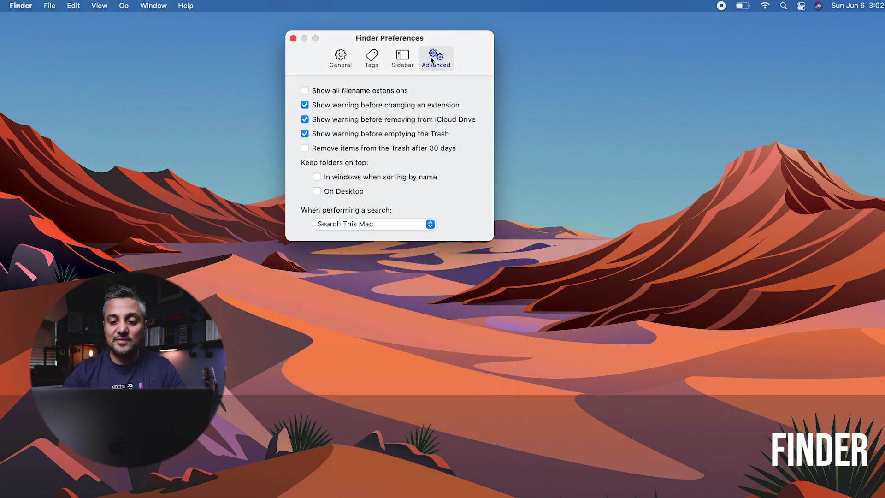
click(377, 93)
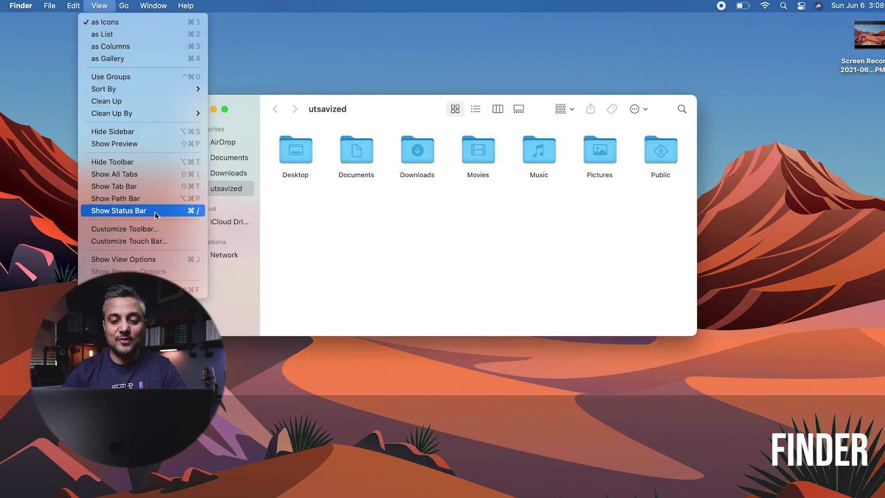
Step: Turn on the Finder path bar and status bar, then close the window
click(151, 199)
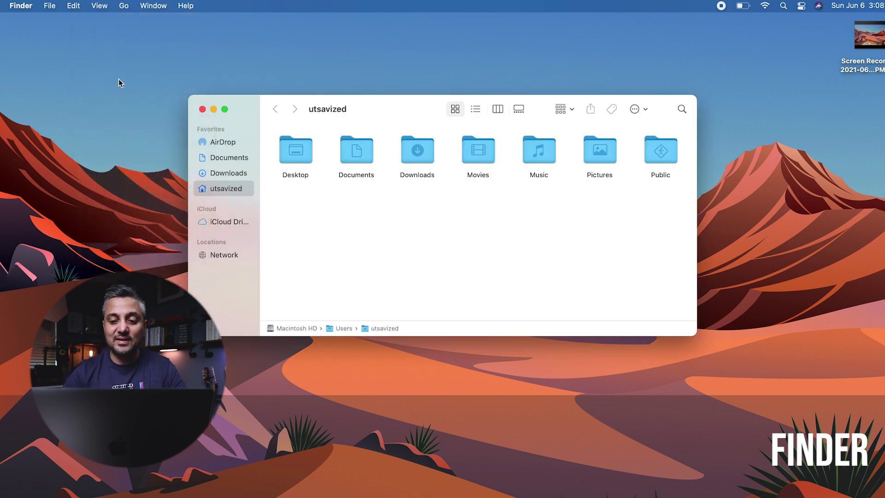
click(100, 5)
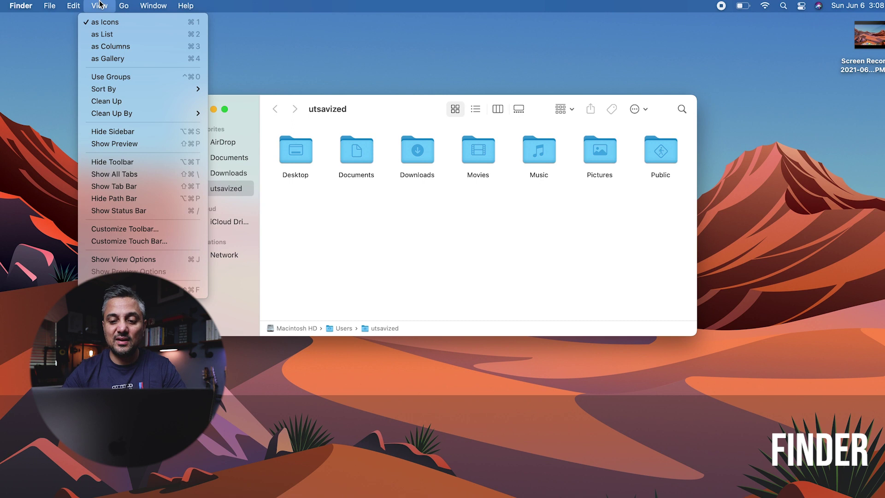
click(144, 211)
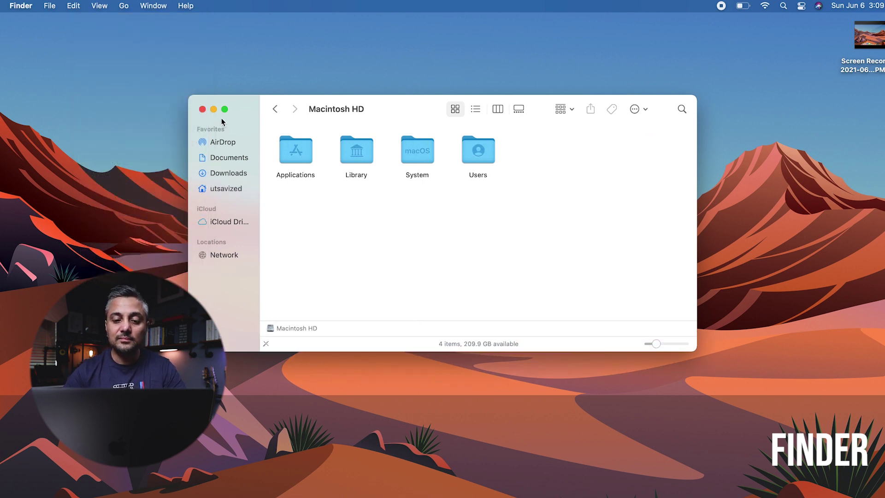
click(203, 109)
click(4, 6)
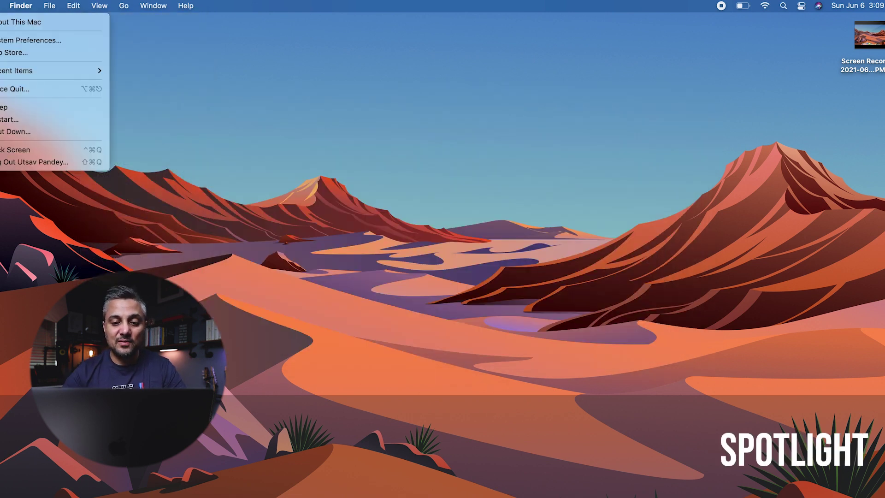
Step: Disable the Show Spotlight search (⌘Space) keyboard shortcut and close System Preferences
click(8, 40)
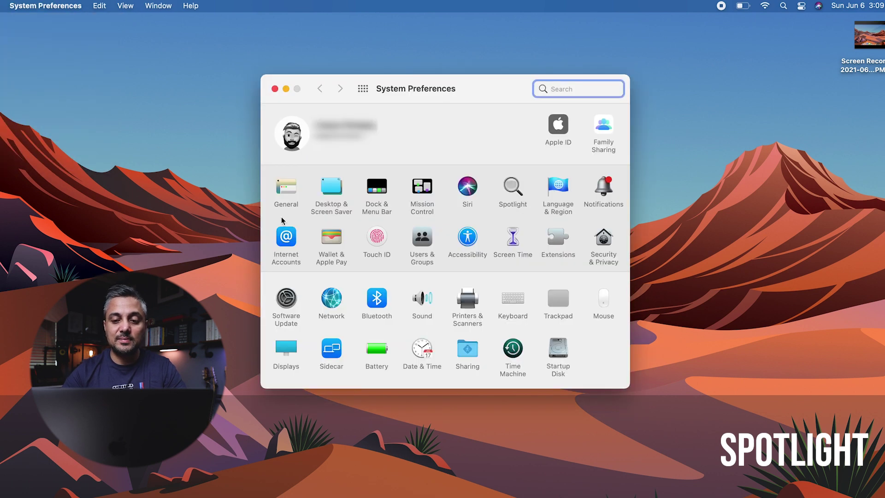
text(spot)
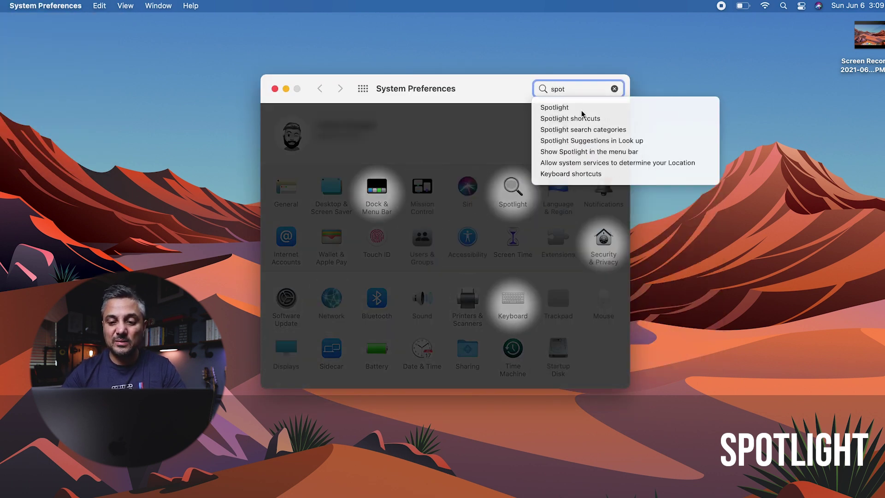
click(574, 108)
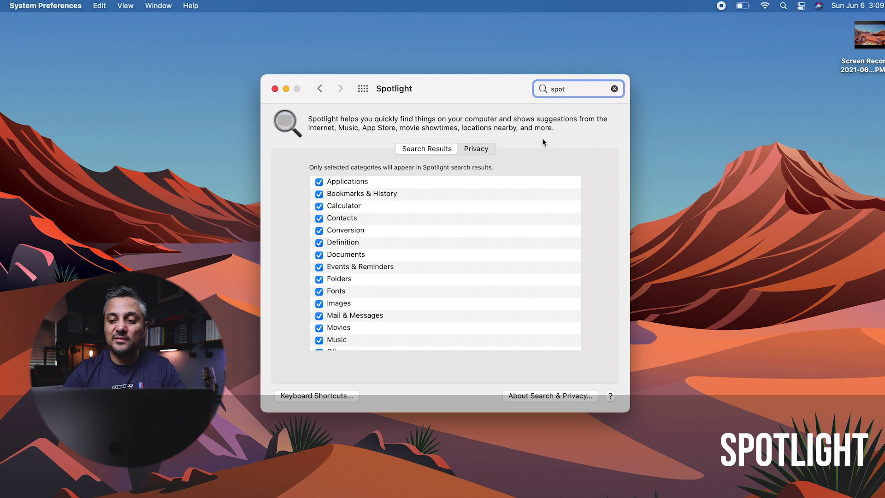
click(320, 395)
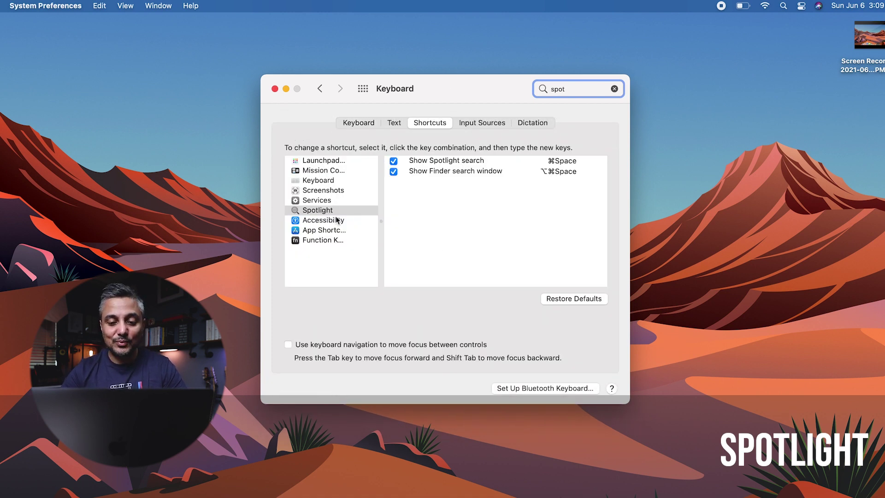
click(335, 211)
click(449, 162)
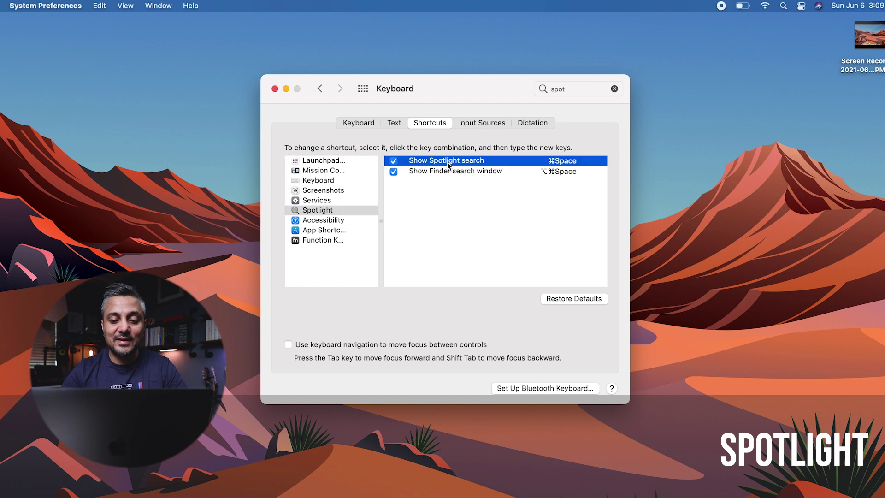
click(395, 161)
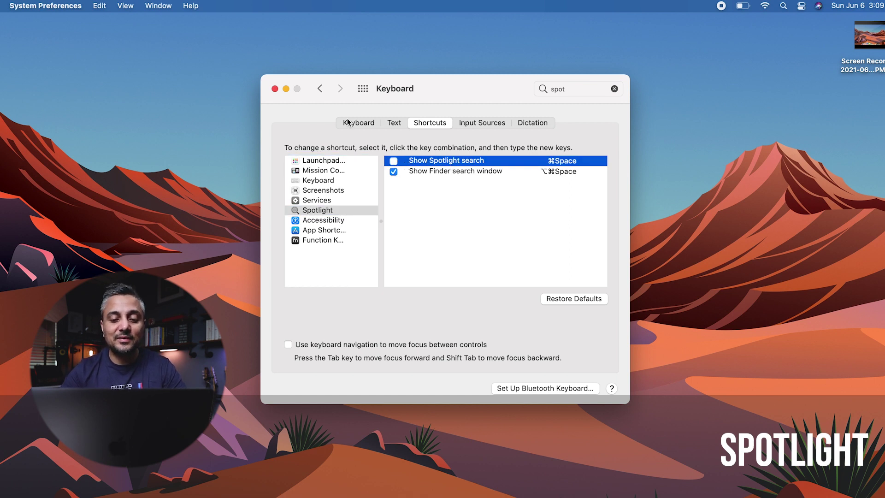
click(312, 212)
click(275, 89)
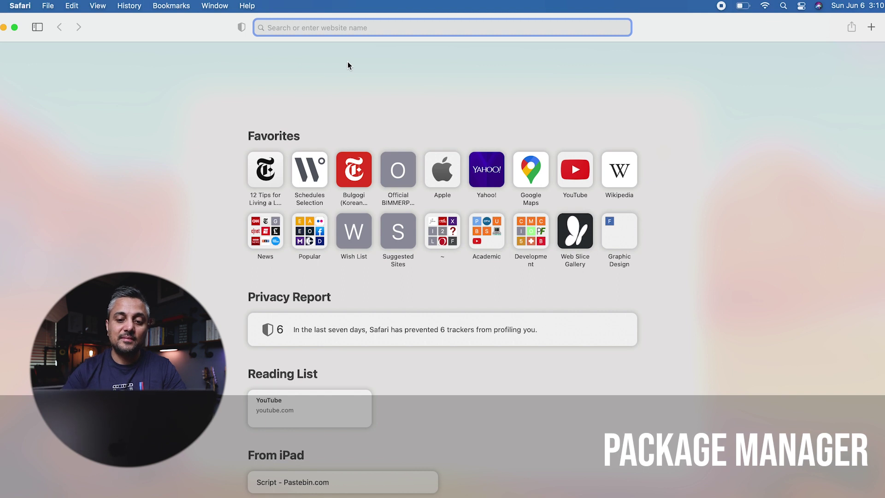
Step: Search for homebrew, go to brew.sh, and copy its install command
text(homebrew)
key(Return)
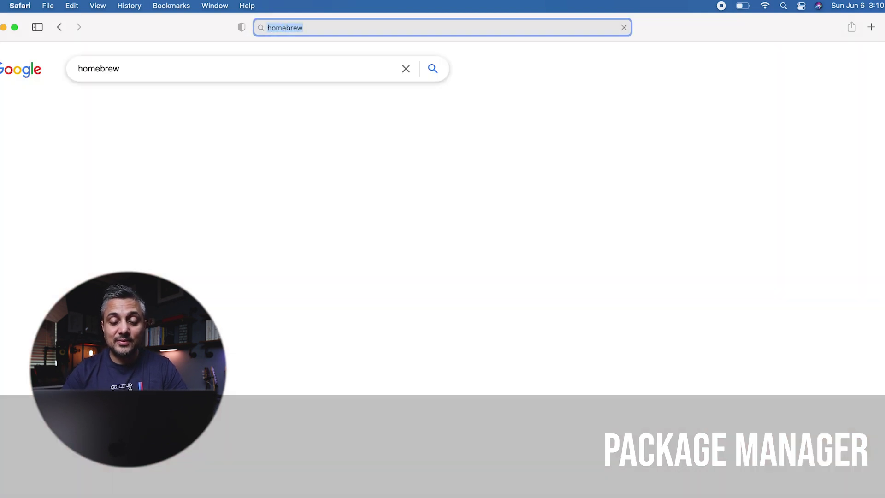
click(107, 162)
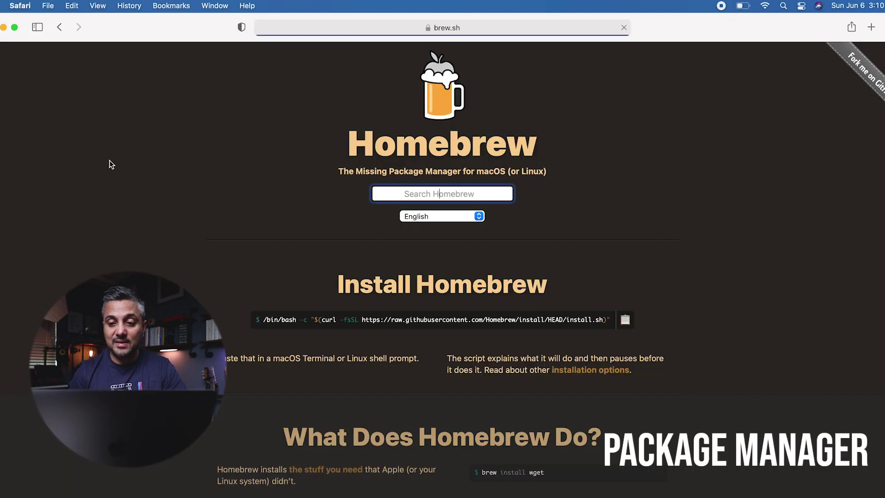
scroll(602, 395, down, 2)
scroll(601, 394, down, 2)
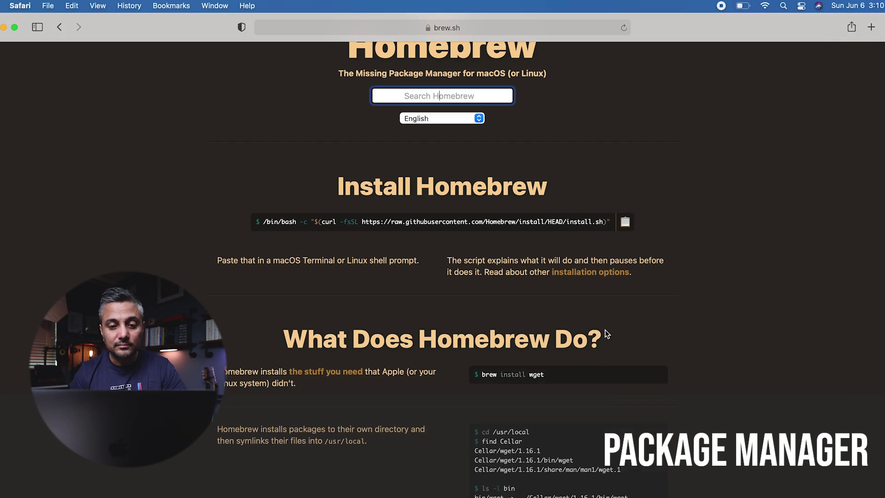
click(630, 226)
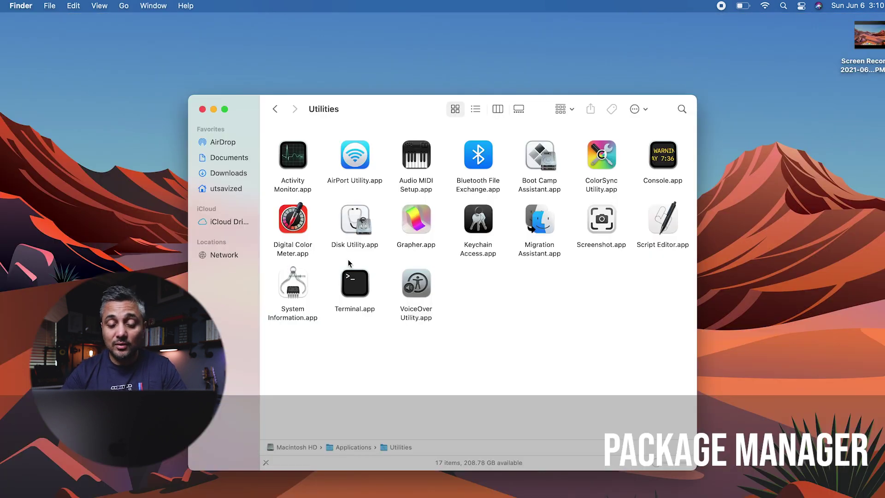
Step: Launch Terminal, run the pasted Homebrew install command, and enter the account password for sudo
double_click(354, 283)
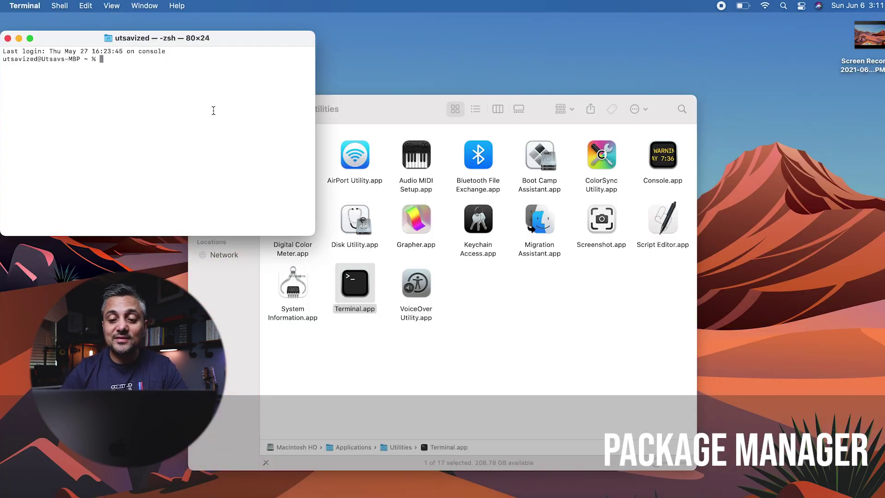
key(super+alt+h)
drag(315, 235, 728, 485)
key(super+v)
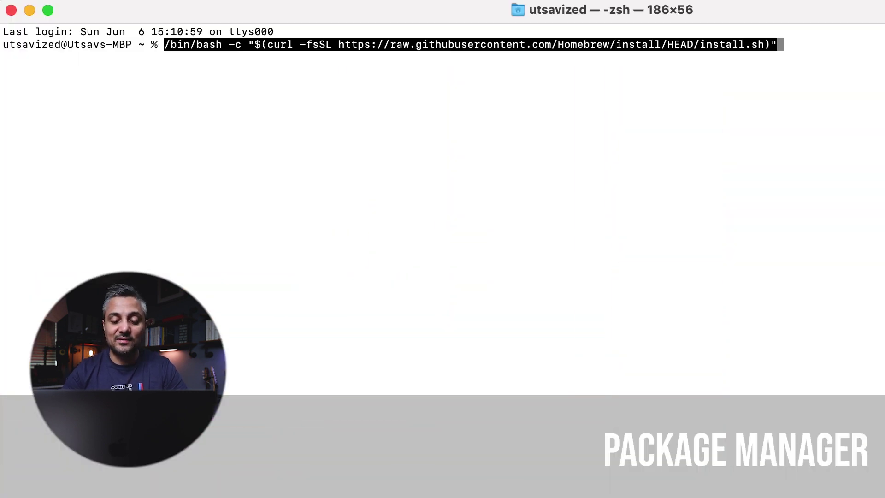
key(Return)
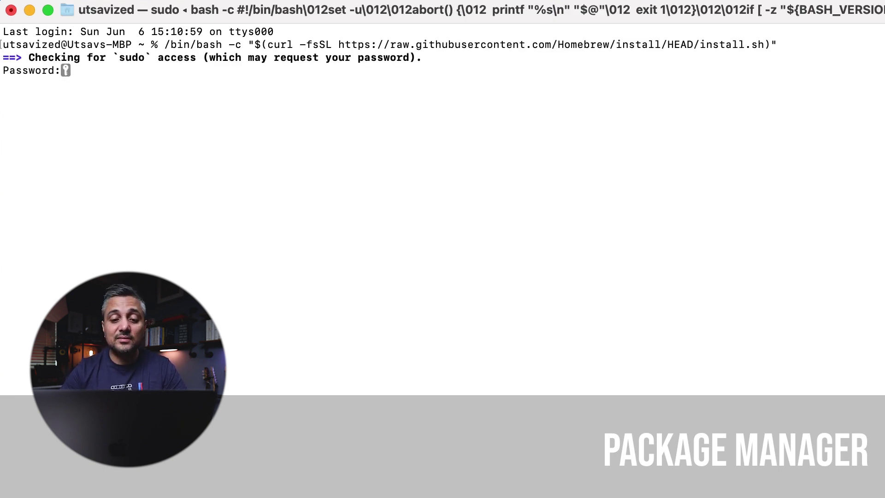
key(Return)
key(Return)
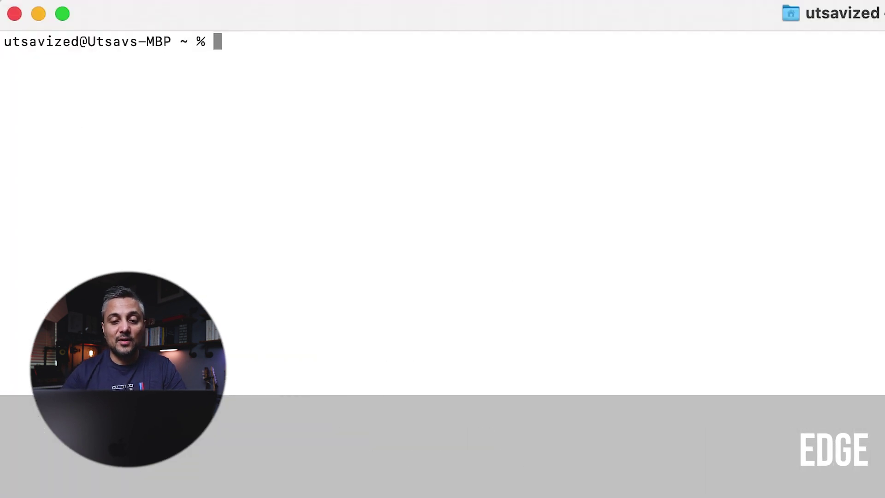
Step: Install Microsoft Edge with brew install --cask microsoft-edge
text(brew install )
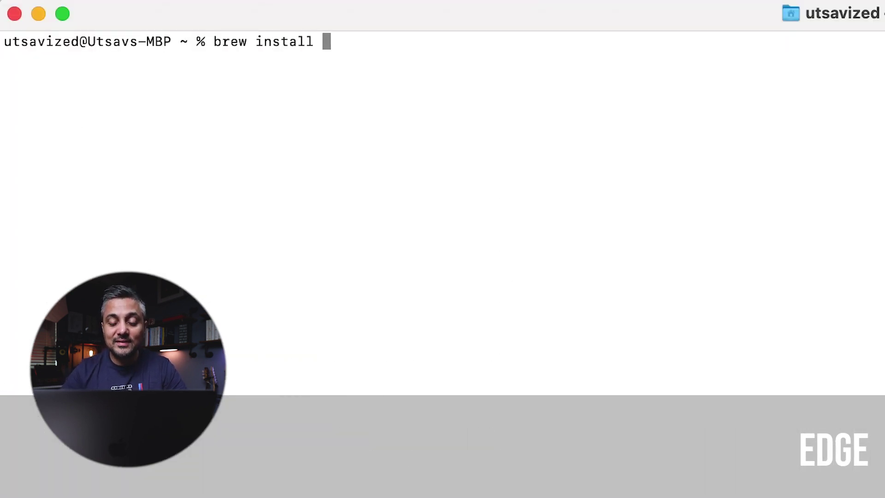
text(--cask )
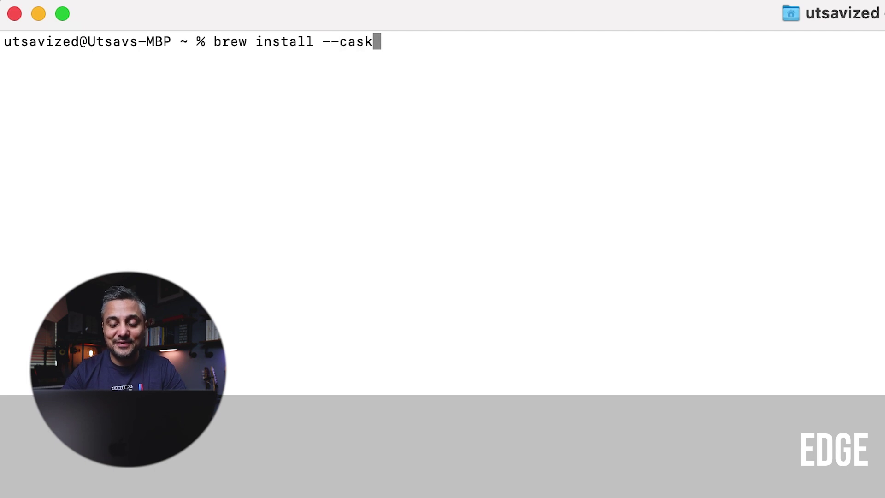
text(microsoft-ed)
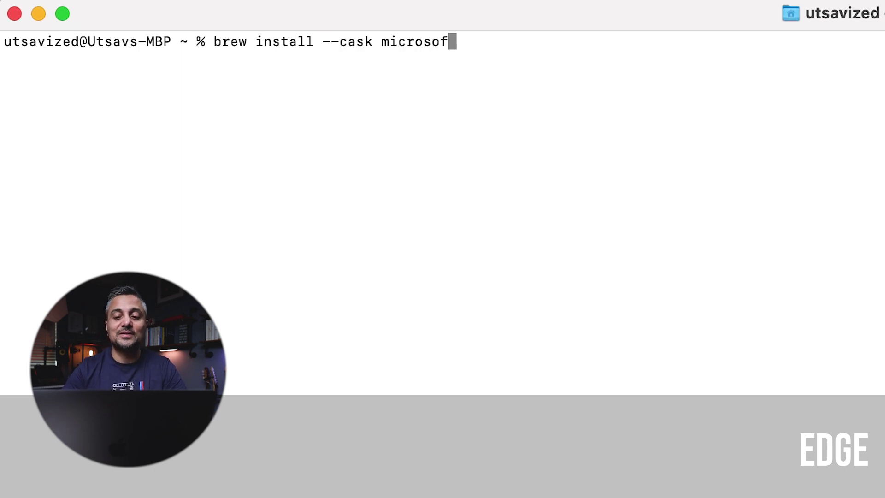
text(ge)
key(Return)
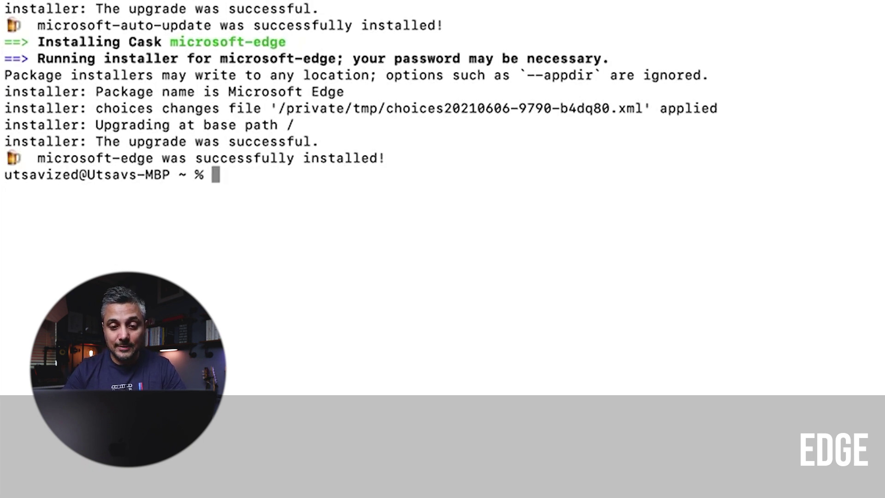
Step: Install iTerm2 with brew install --cask iterm2
text(brew )
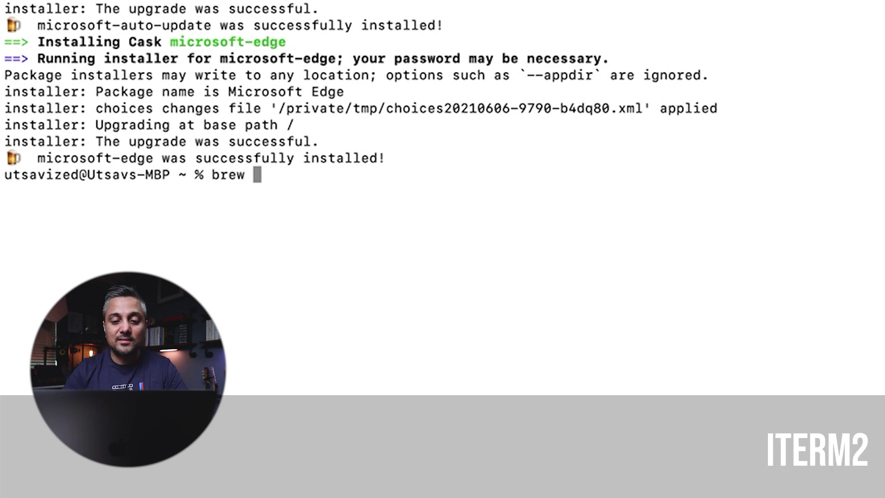
text(install --c)
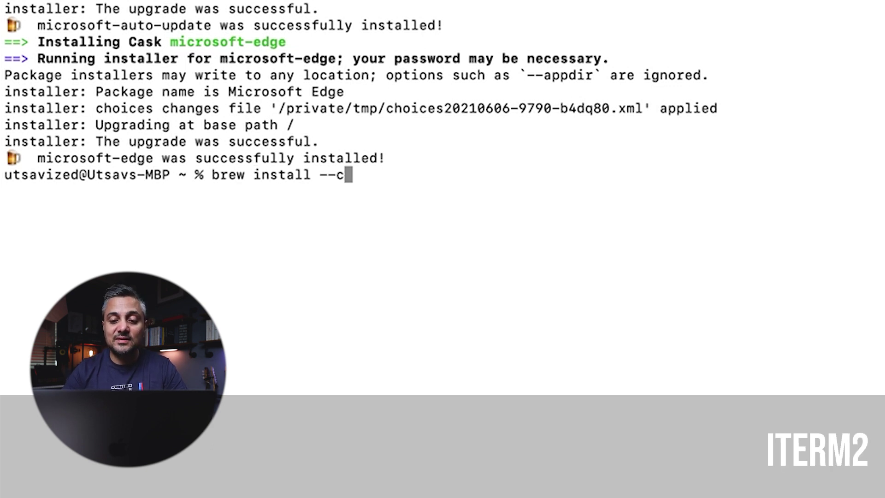
text(ask iterm)
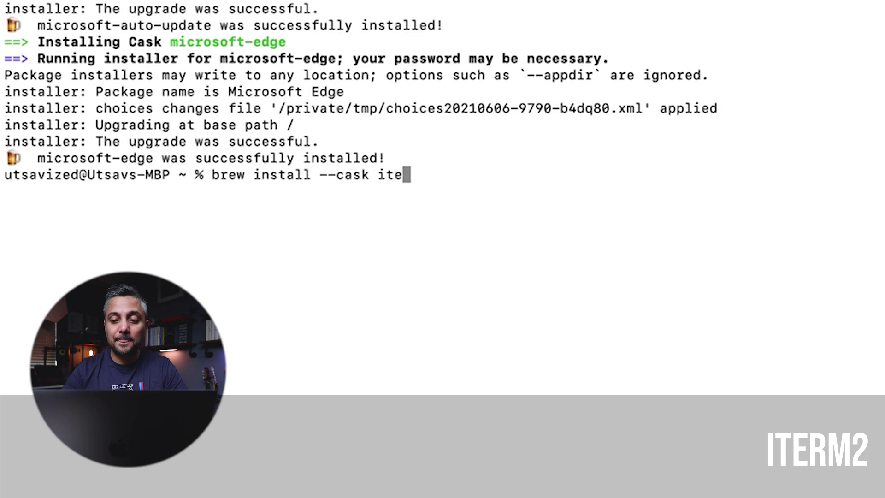
text(2)
key(Return)
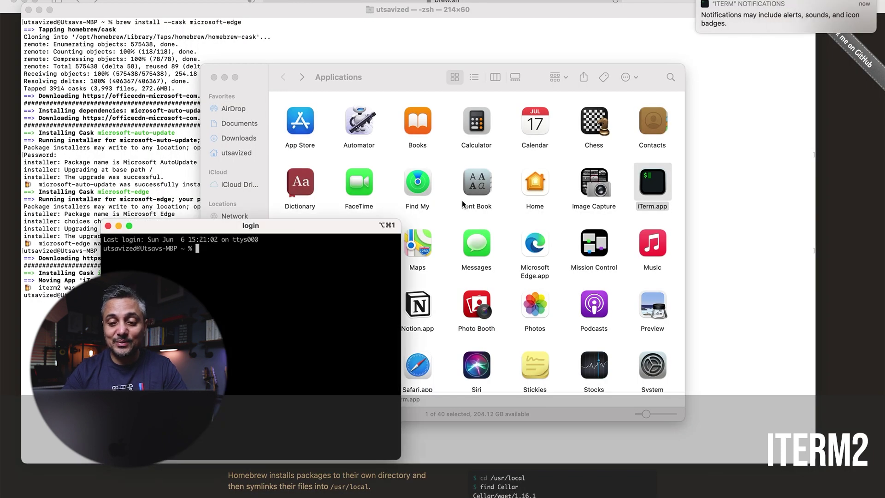
Step: Dismiss the notification, move and enlarge the iTerm2 window, and open iTerm2 Preferences
click(759, 20)
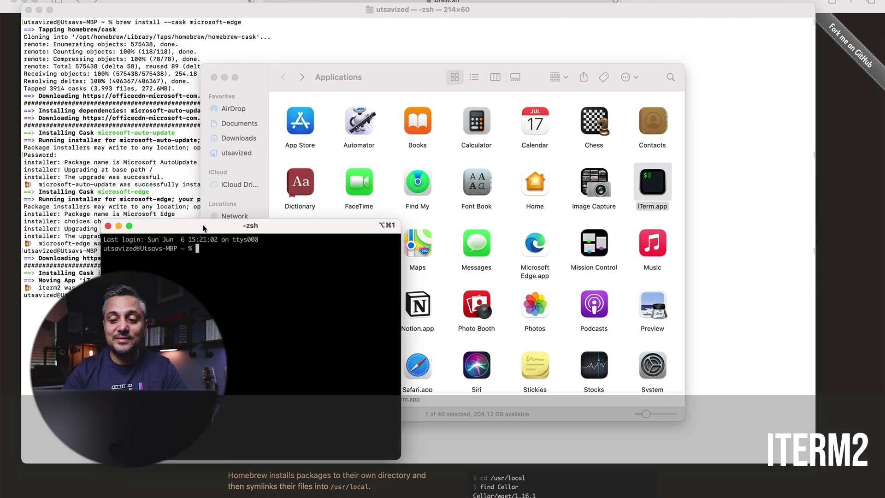
drag(203, 228, 184, 68)
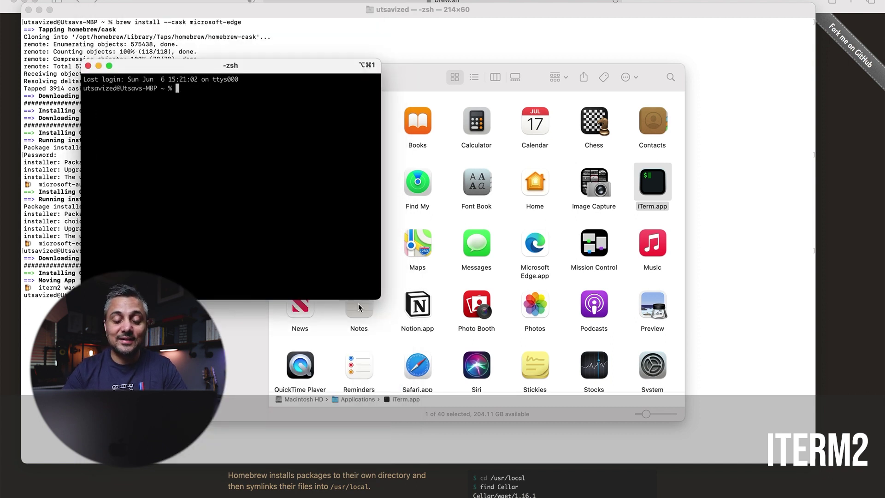
drag(381, 299, 568, 405)
click(44, 0)
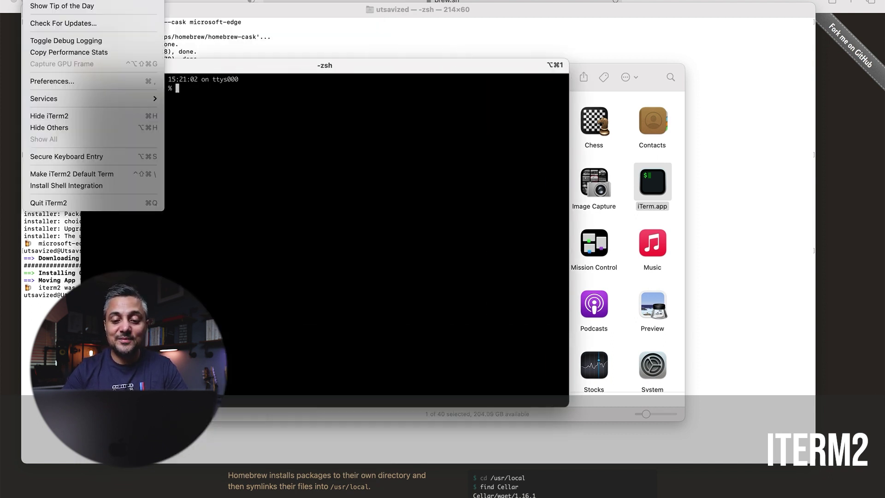
click(82, 79)
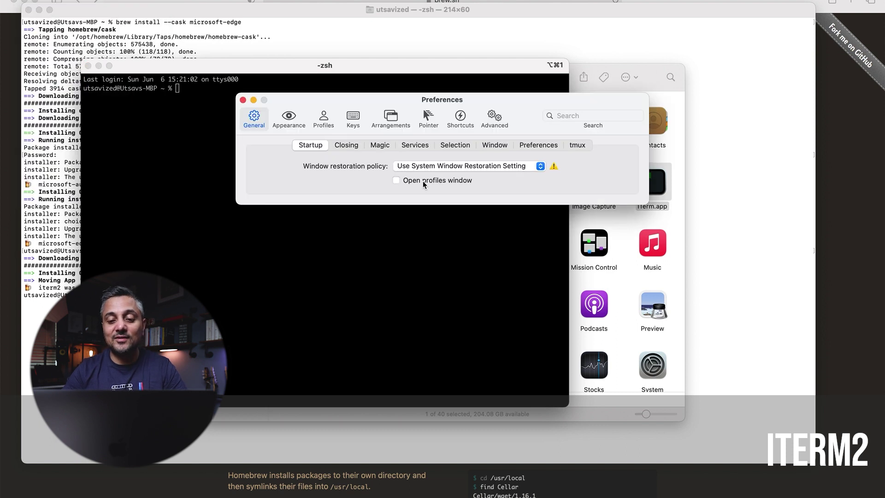
Step: Apply the Smoooooth colour preset to the Default profile
click(323, 118)
click(482, 148)
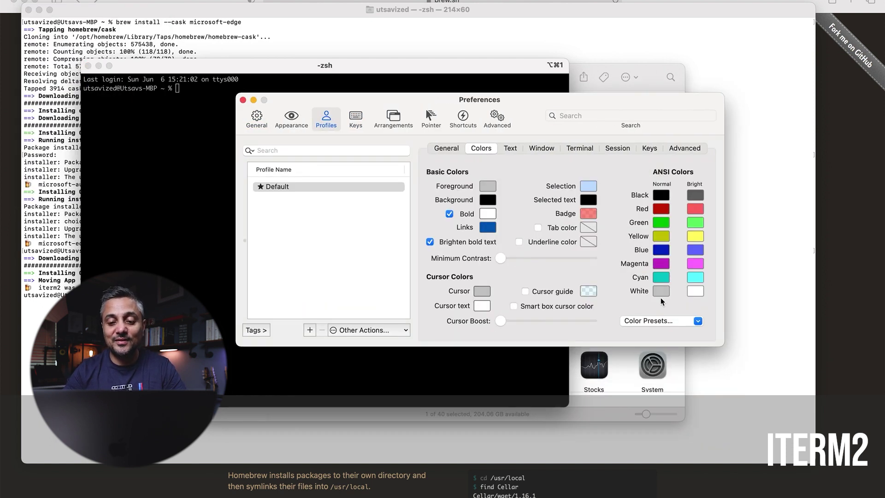
click(669, 321)
click(669, 370)
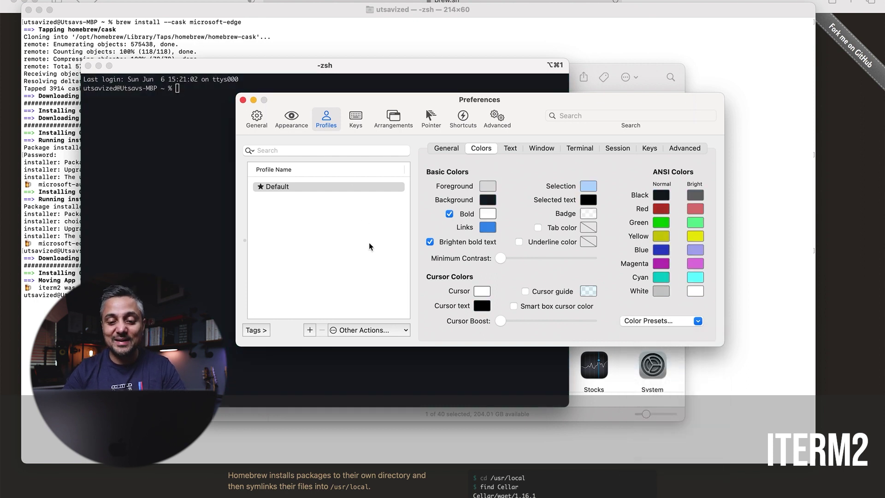
Step: Set the profile's Monaco font size to 17 and close Preferences
click(510, 148)
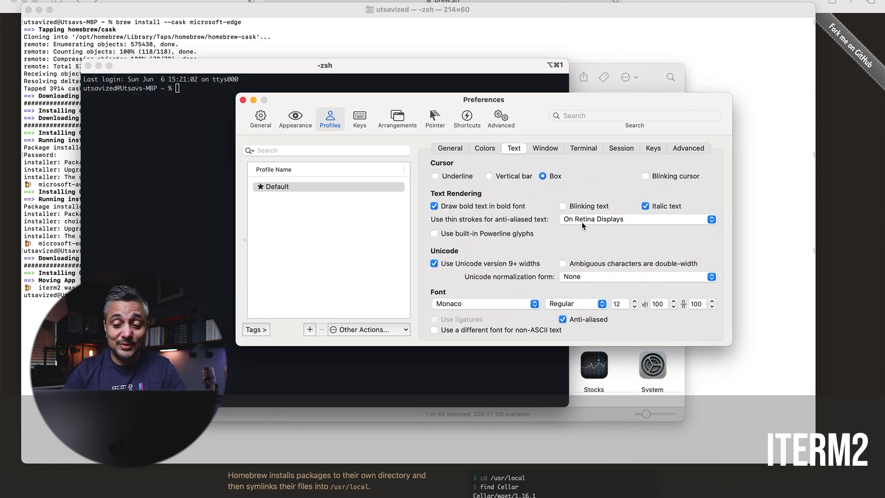
click(635, 301)
click(635, 301)
click(634, 301)
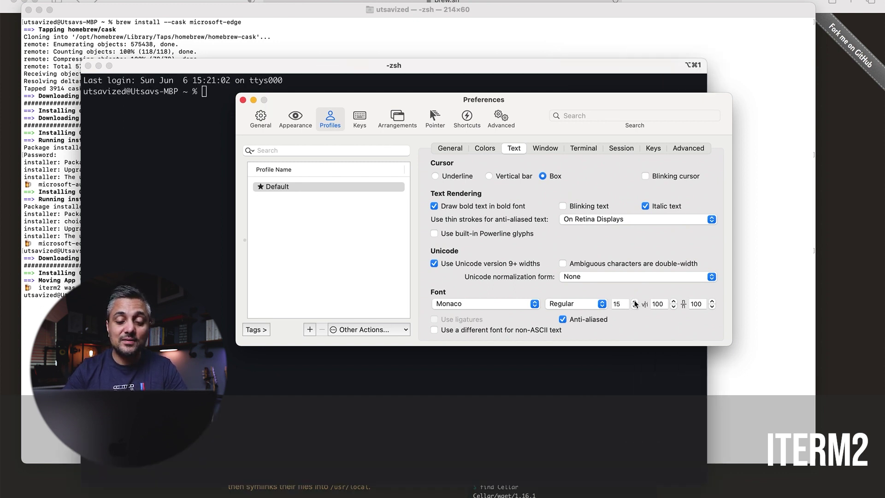
click(634, 300)
click(634, 301)
click(633, 301)
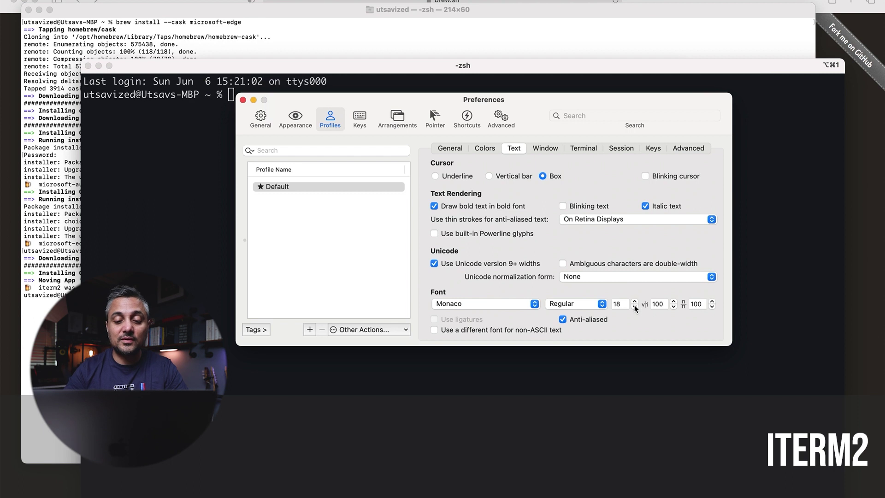
click(633, 308)
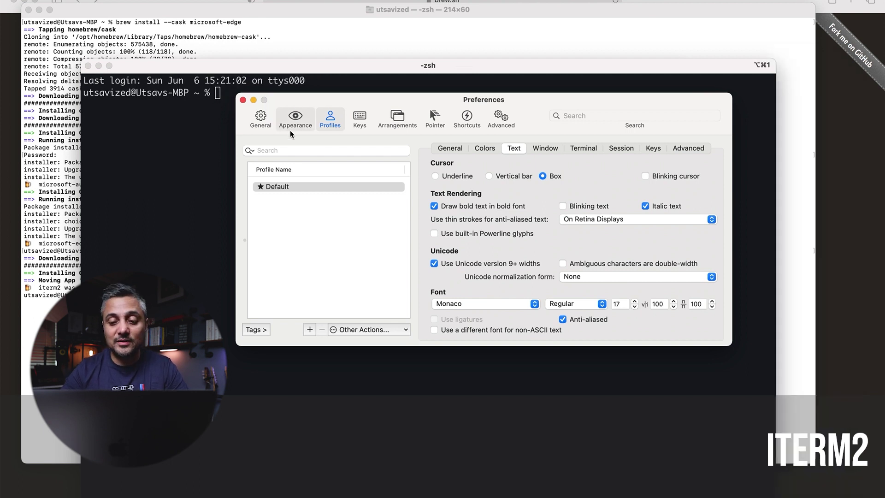
click(243, 100)
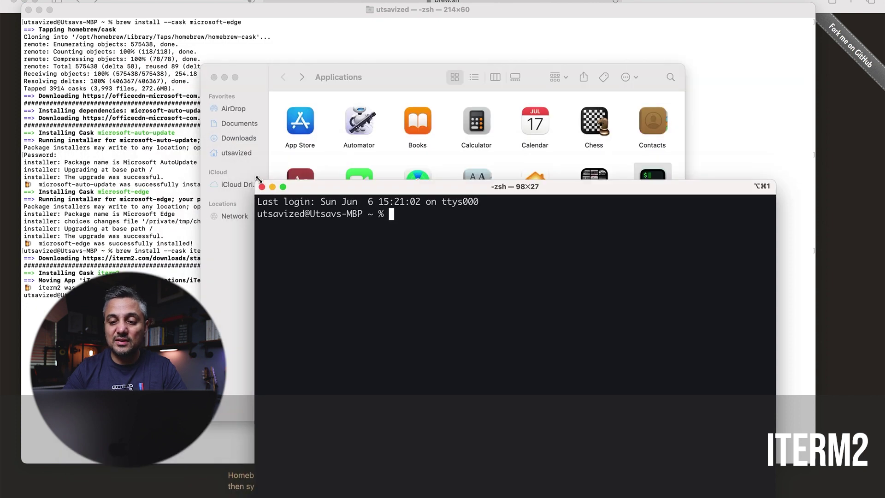
Step: Quit the old Terminal app and enlarge the iTerm2 window to the screen's top-left
double_click(342, 183)
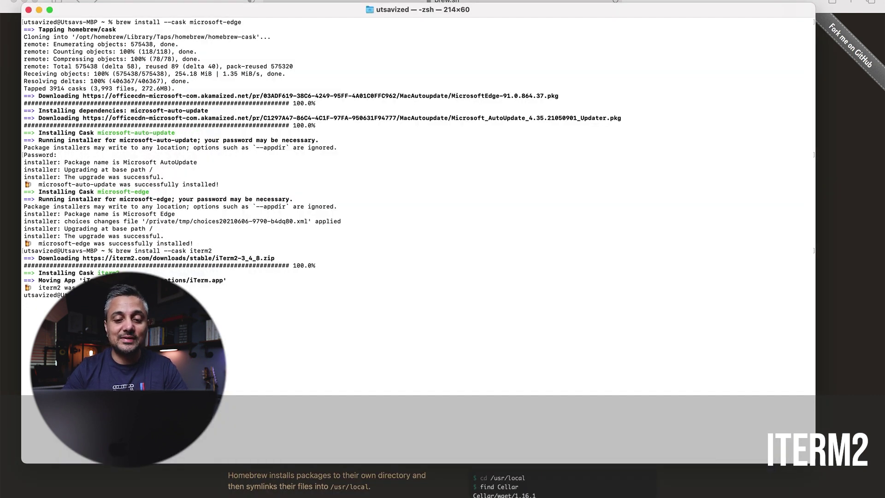
click(42, 0)
click(63, 98)
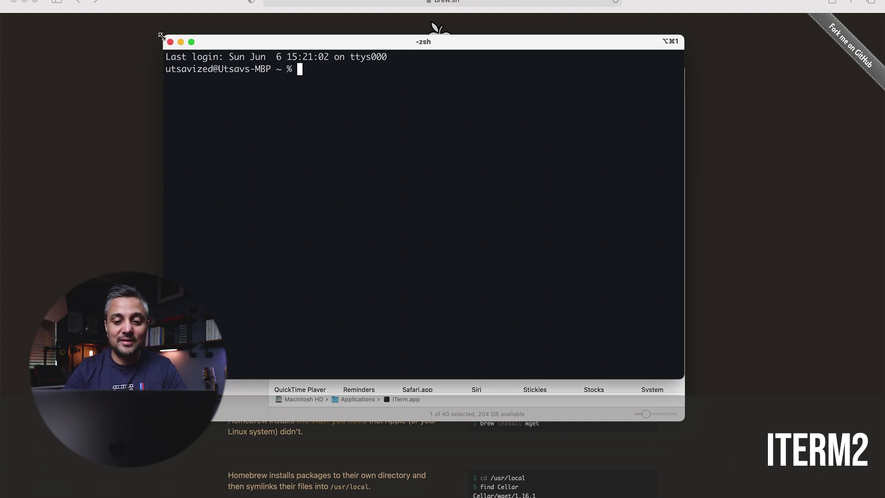
drag(161, 36, 4, 22)
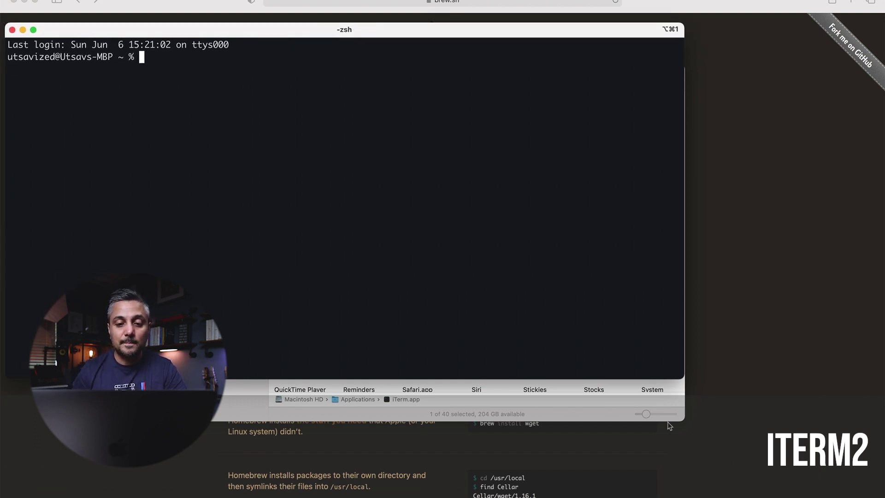
Step: Install Alfred with brew install --cask alfred and view it in Applications
text(brew in)
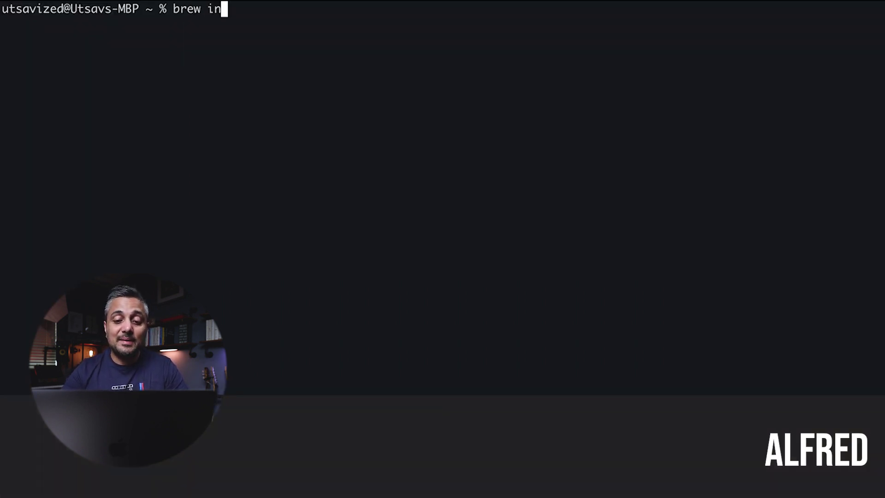
text(stall --ca)
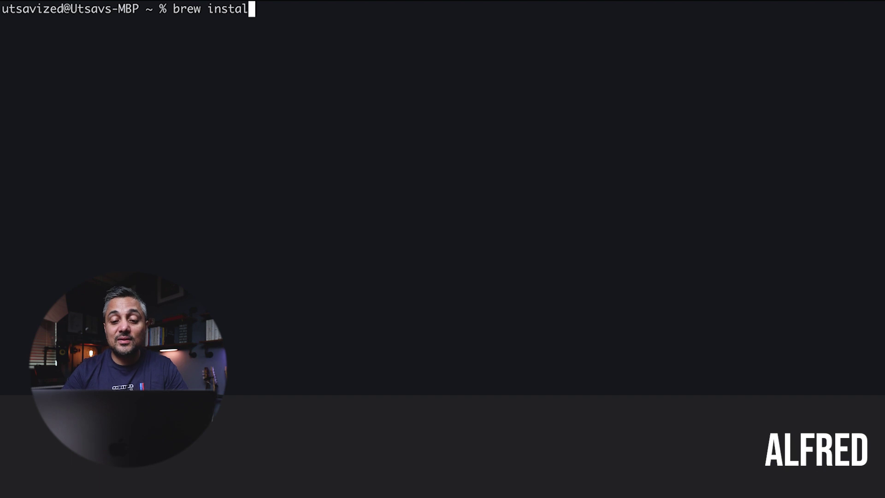
key(BackSpace)
key(BackSpace)
text(cask )
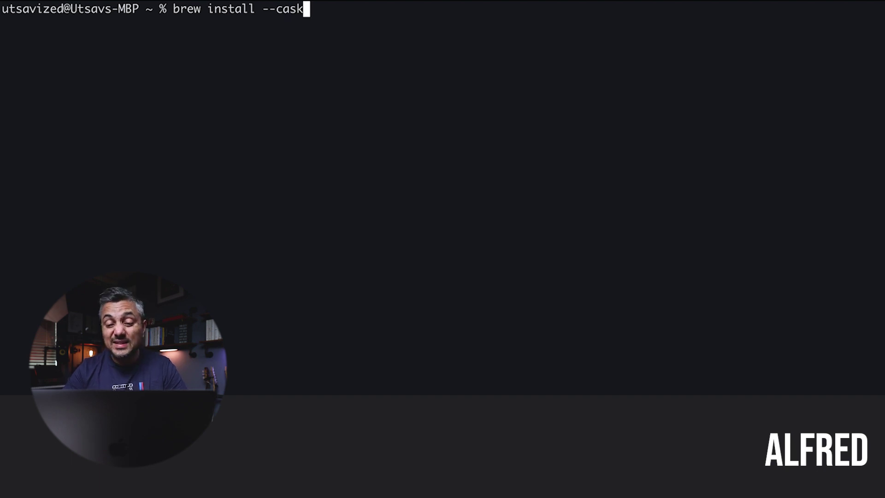
text(alfred)
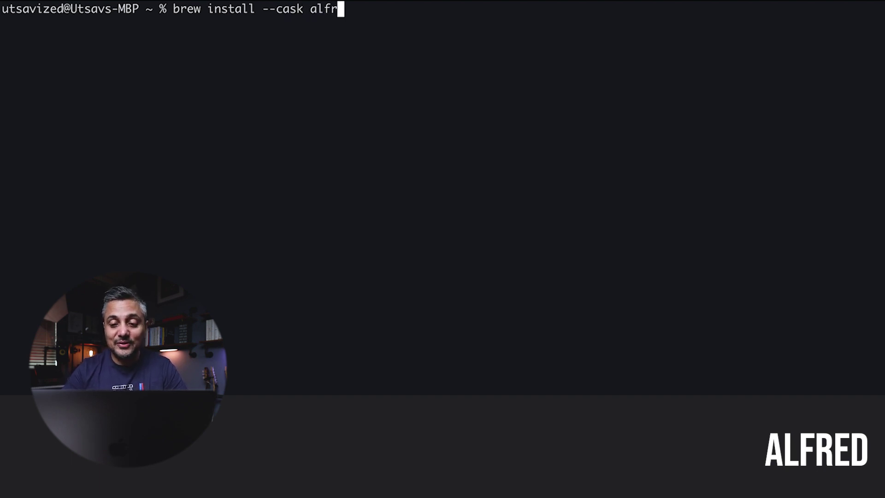
key(Return)
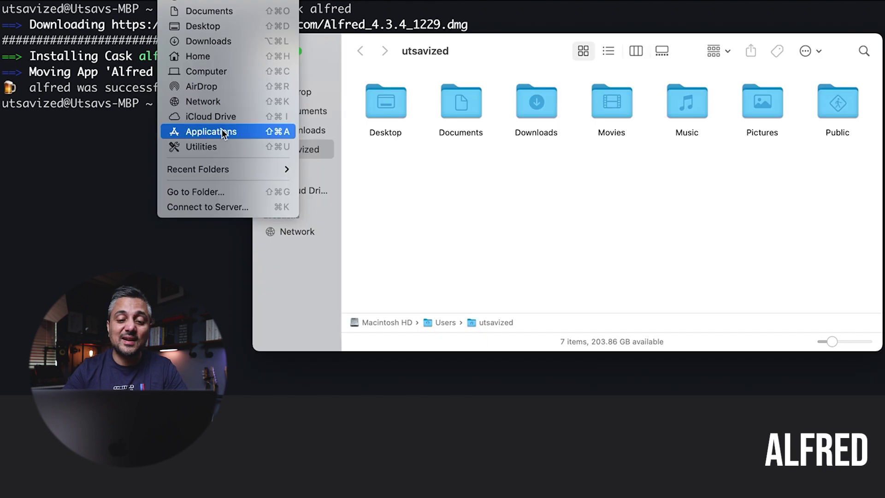
click(268, 75)
Step: Launch Alfred 4, skip its first-run setup, and allow it to access contacts
double_click(382, 99)
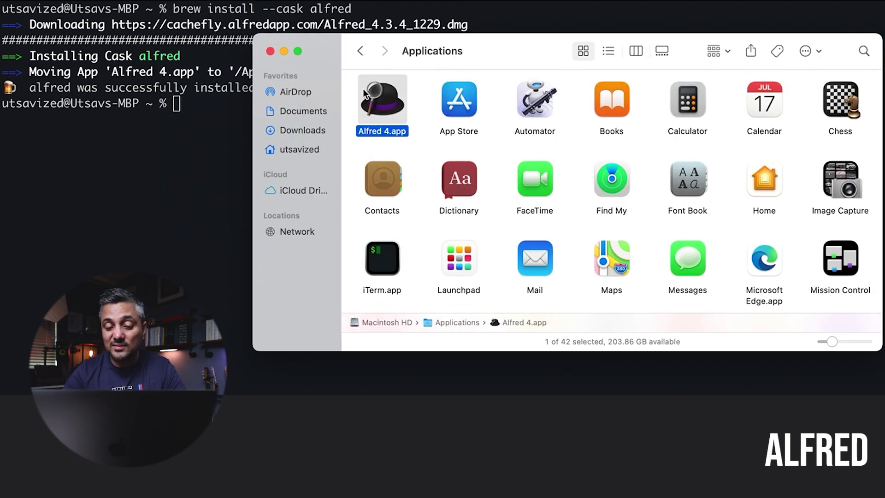
key(Return)
click(283, 51)
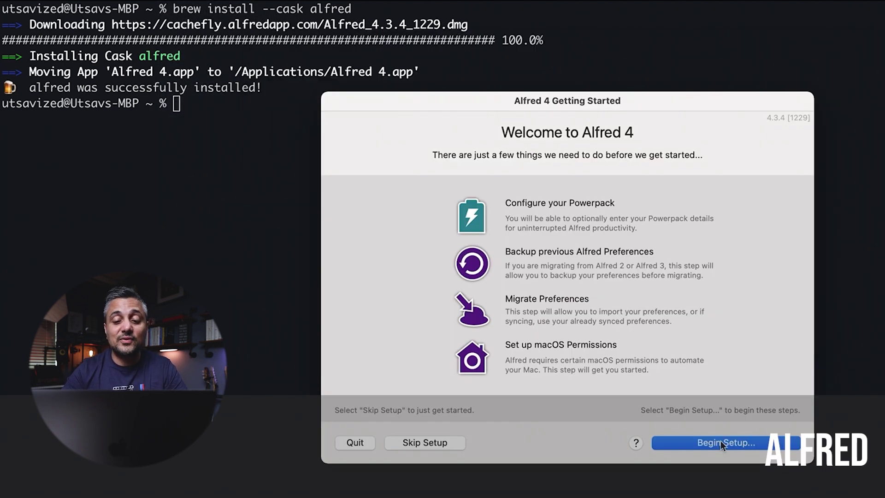
click(720, 442)
click(442, 444)
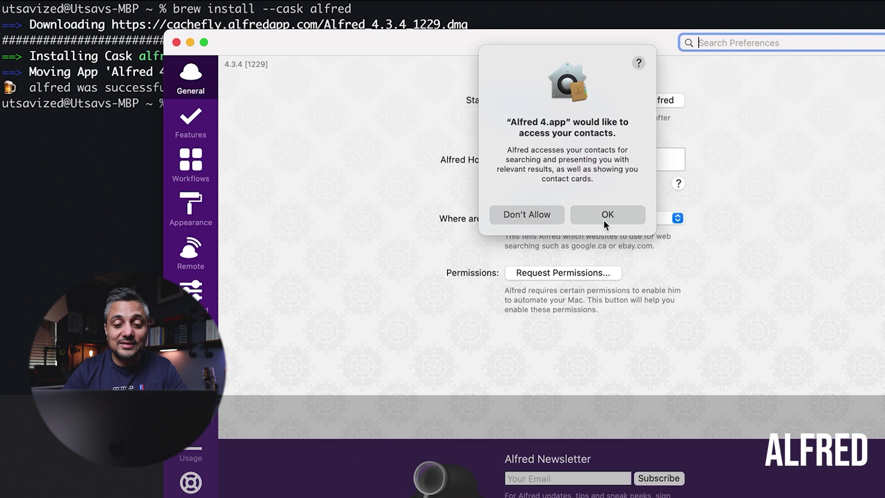
click(604, 220)
Step: Change Alfred's launch hotkey to ⌘Space and bring up its search bar with it
click(580, 162)
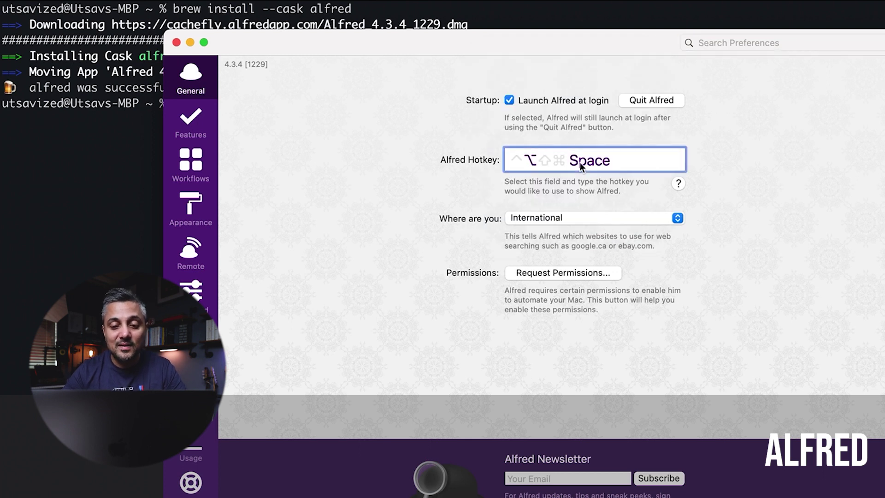
key(super+space)
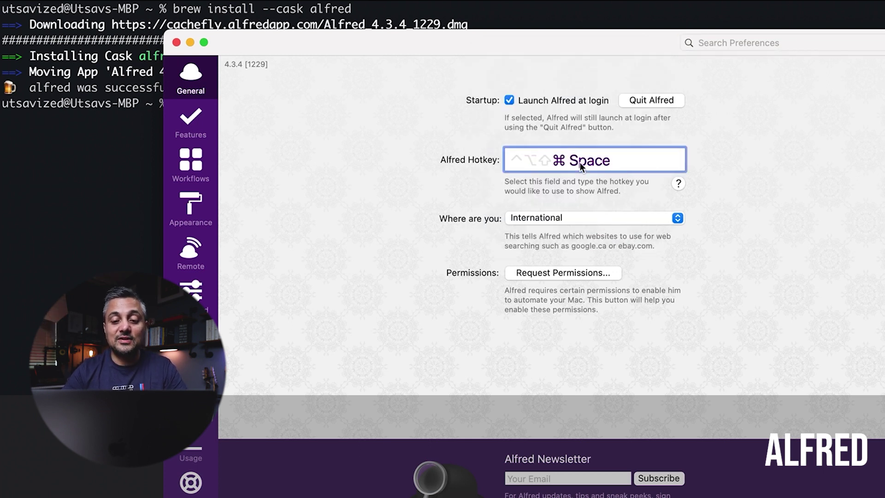
key(super+space)
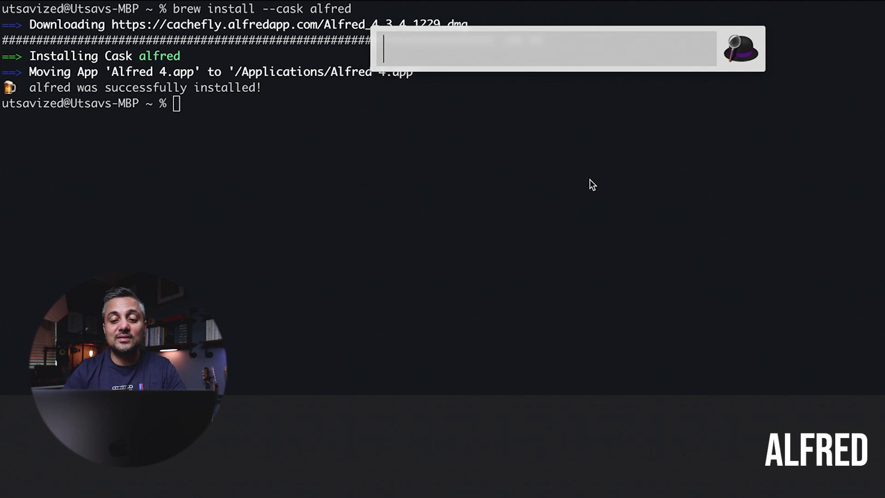
Step: Test an Alfred search for 'book', then enter brew install --cask spotify in iTerm2
text(search)
key(BackSpace)
key(BackSpace)
key(BackSpace)
key(BackSpace)
key(BackSpace)
key(BackSpace)
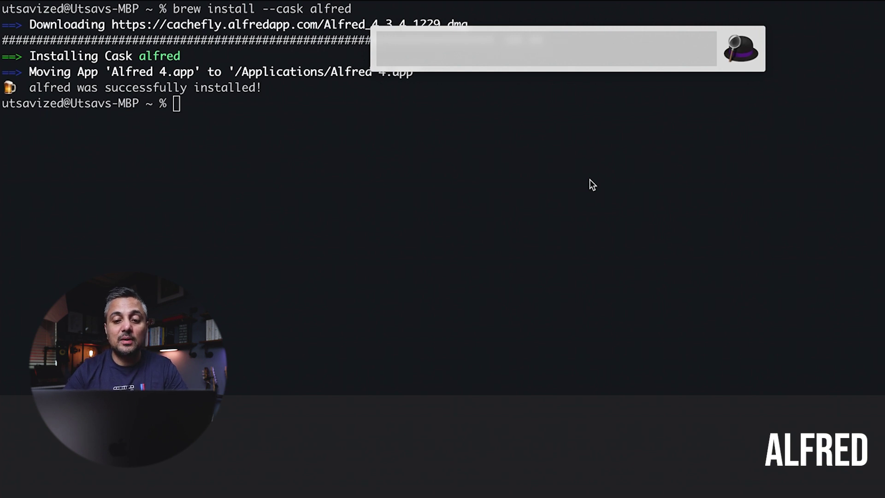
text(book)
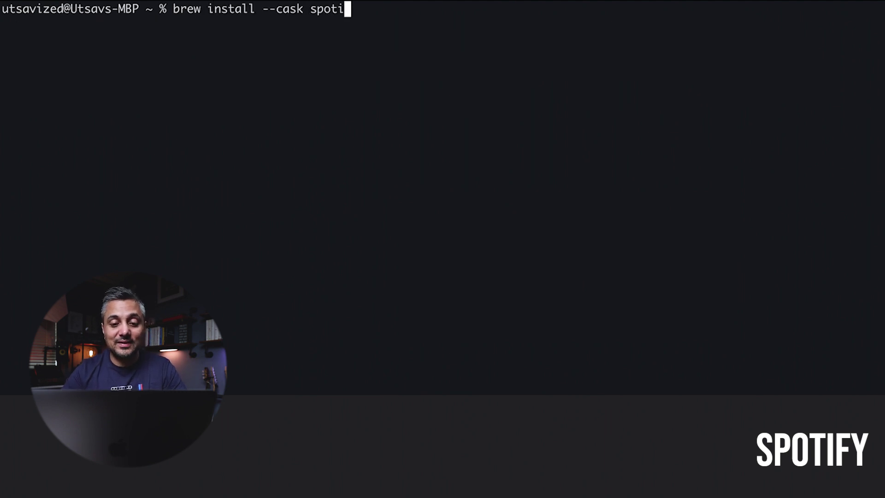
text(fy)
Step: Install Spotify with Homebrew, launch Spotify.app from Alfred, then clear the terminal
key(Return)
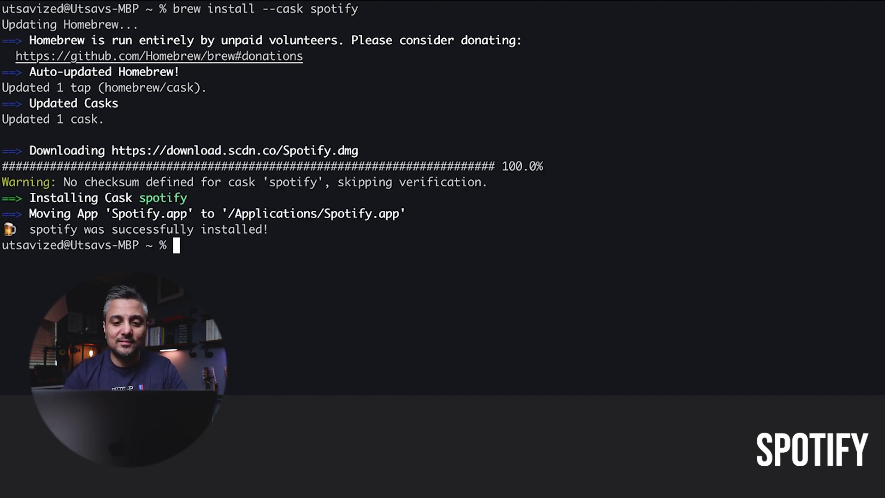
key(alt+space)
text(spo)
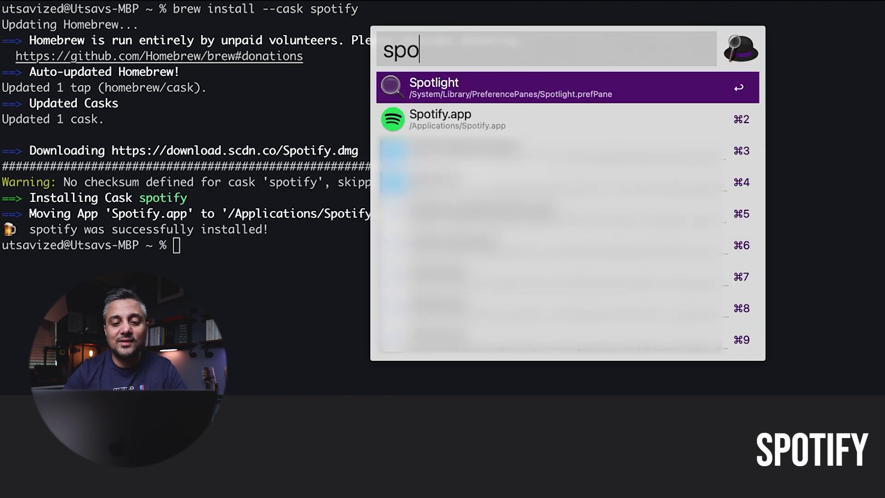
key(Down)
key(Return)
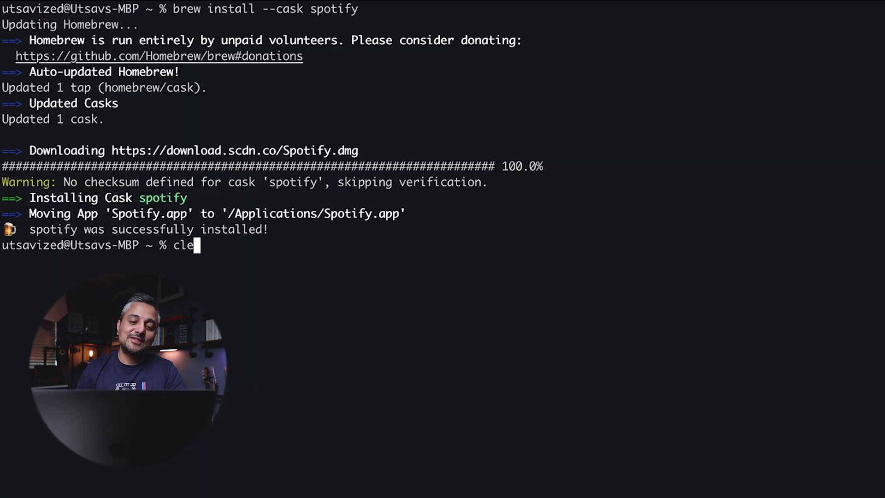
text(ar)
key(Return)
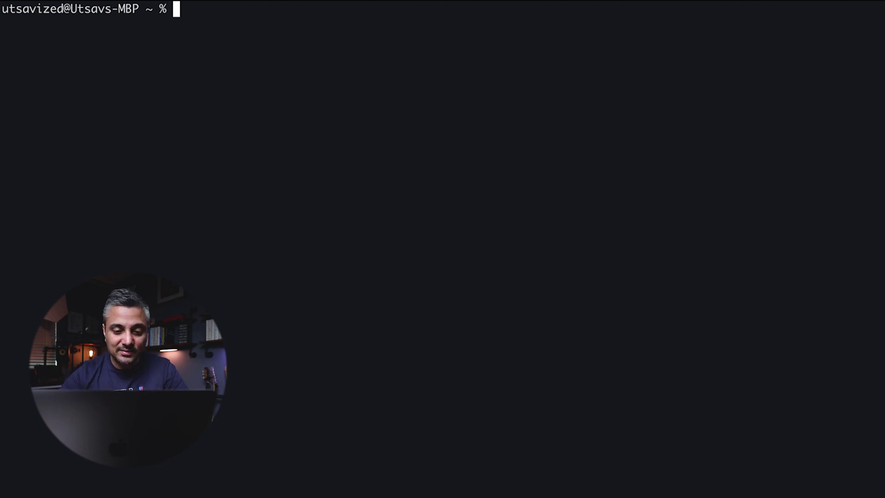
Step: Run brew install git, installing git with its gettext and pcre2 dependencies
text(brew install --)
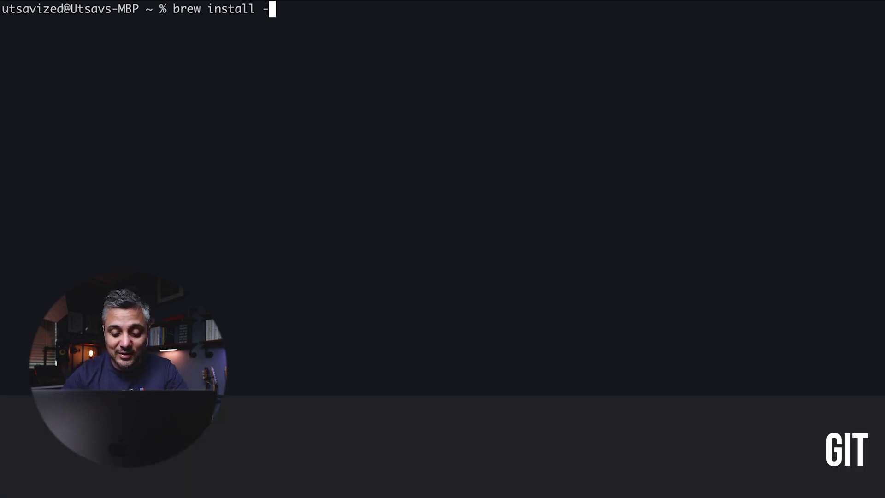
key(BackSpace)
key(BackSpace)
text(git)
key(Return)
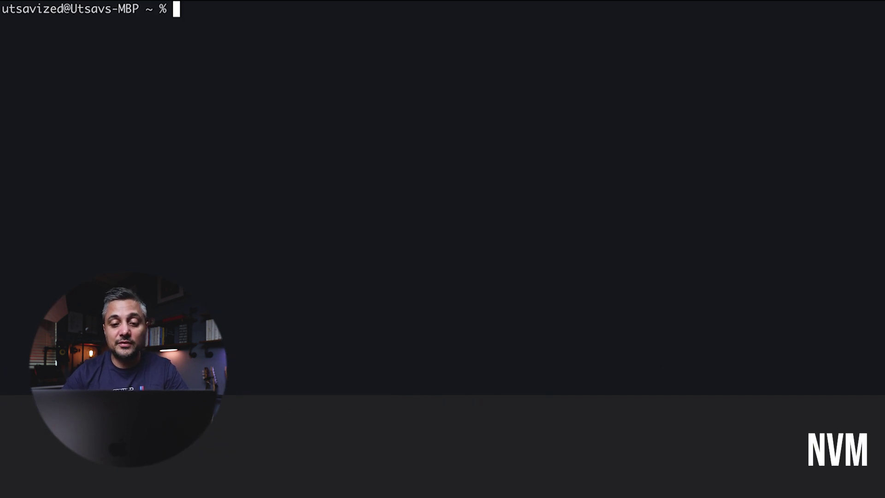
Step: Install nvm with brew install nvm and run nvm to check it works
text(bew)
key(BackSpace)
key(BackSpace)
text(rew )
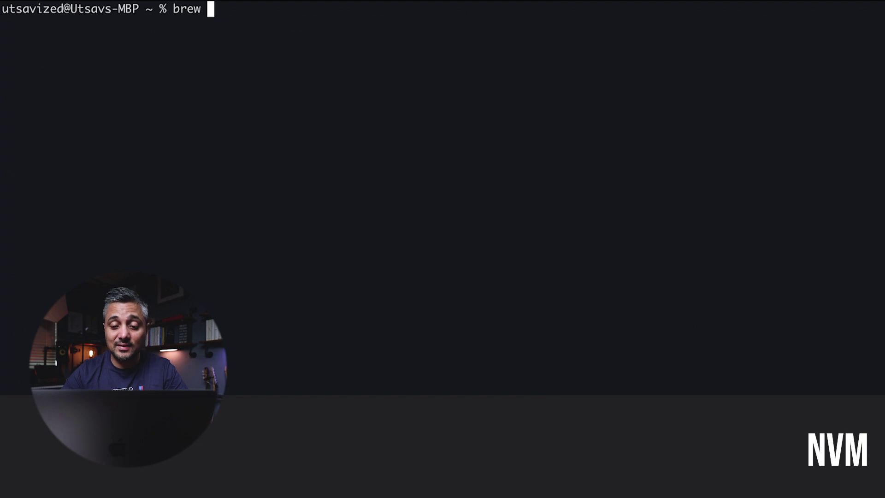
text(install nvm)
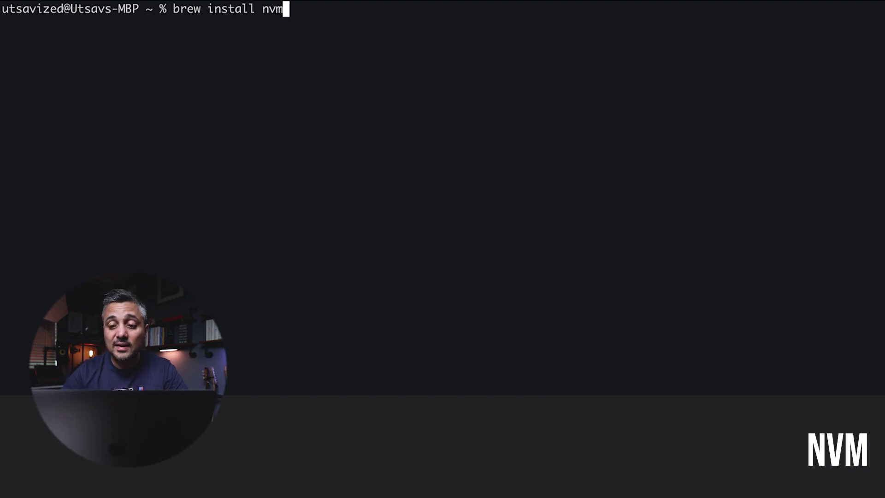
key(Return)
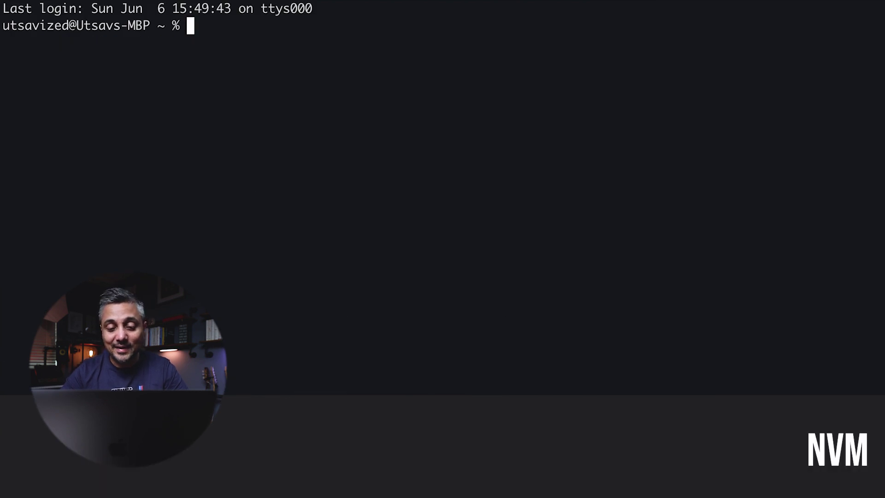
text(nvm)
key(Return)
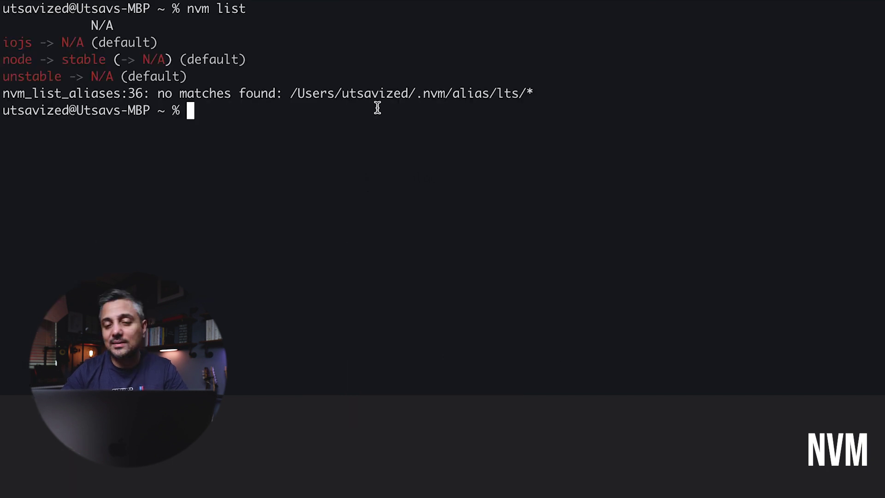
Step: Install Node 16 with nvm install 16, then confirm the npm version and node v16.3.0
text(nvm)
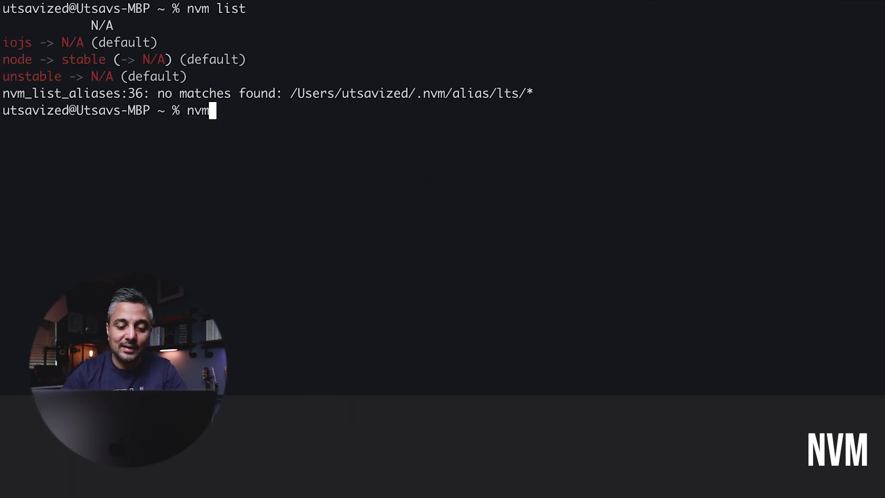
text( install )
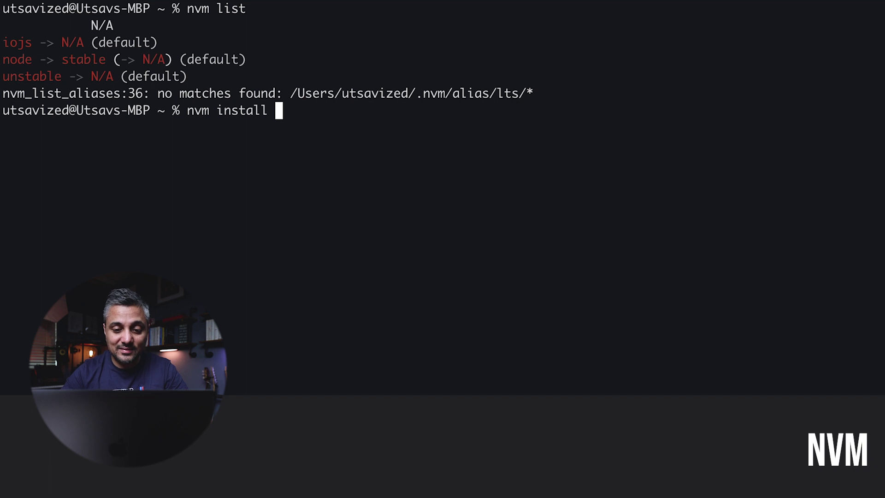
text(16)
key(Return)
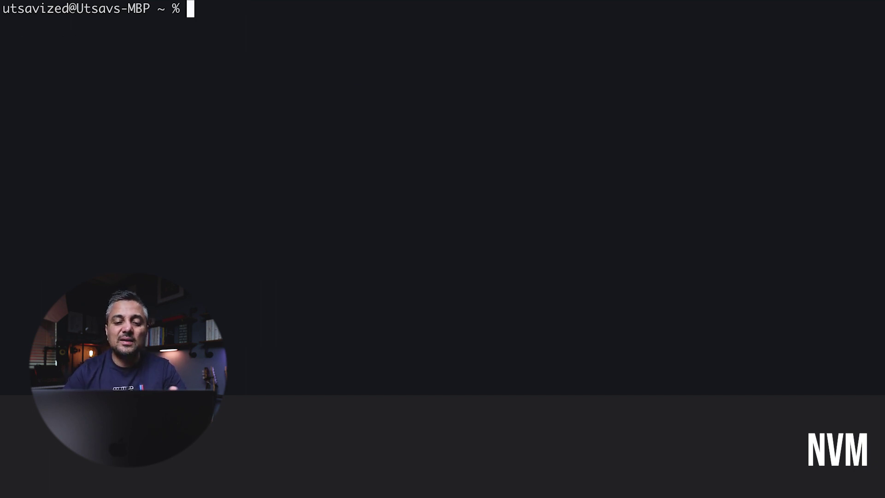
text(npm --v)
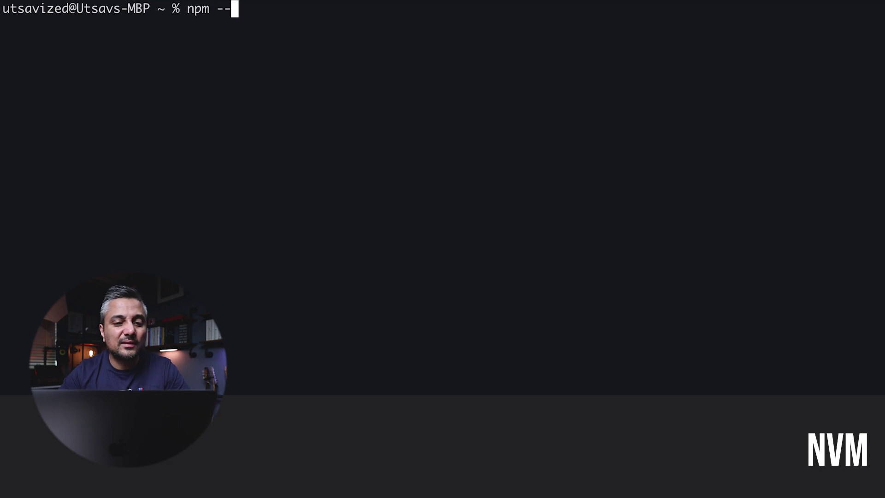
key(Return)
text(clear)
key(Return)
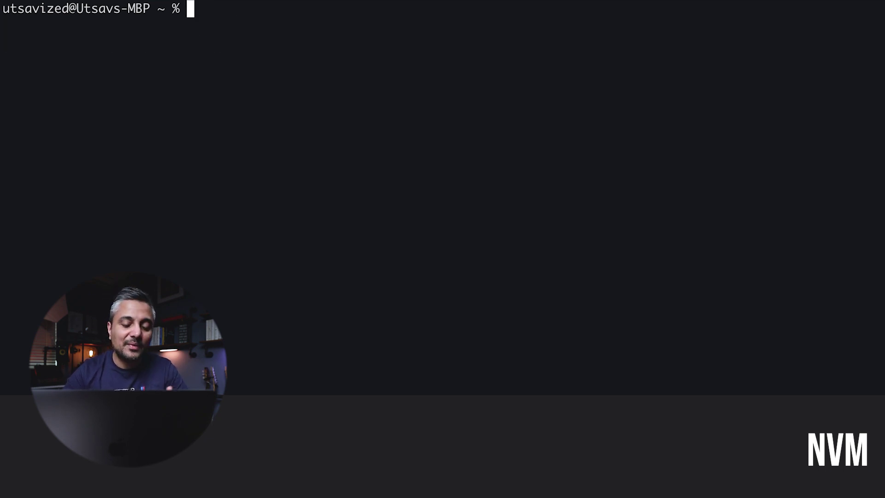
text(node -)
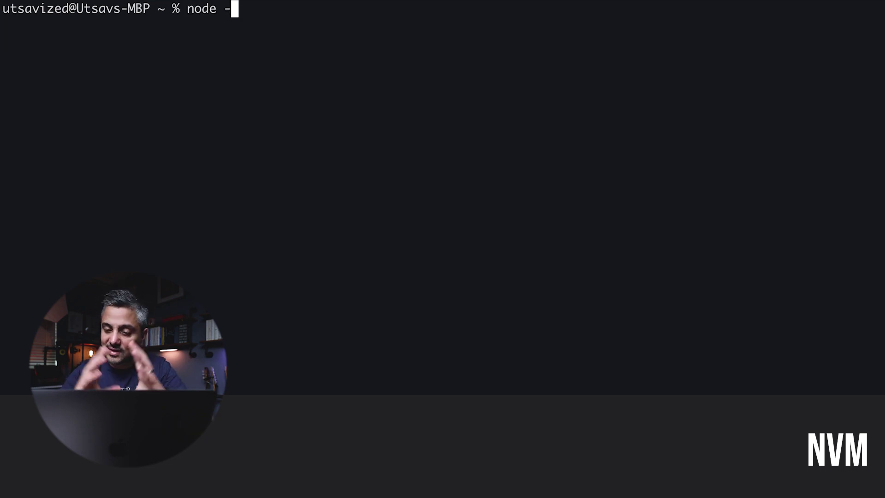
text(-version)
key(Return)
text(clear)
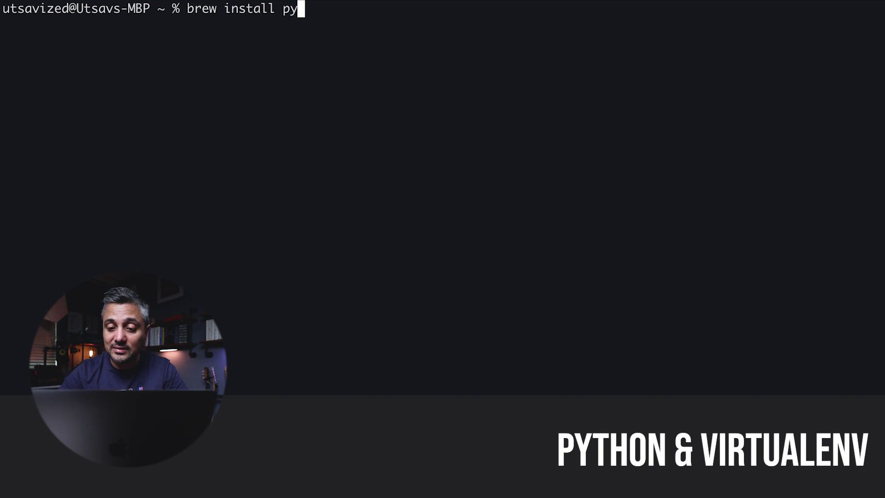
Step: Install python3 via Homebrew, check the Python 3 interpreter starts, then exit and clear
key(Return)
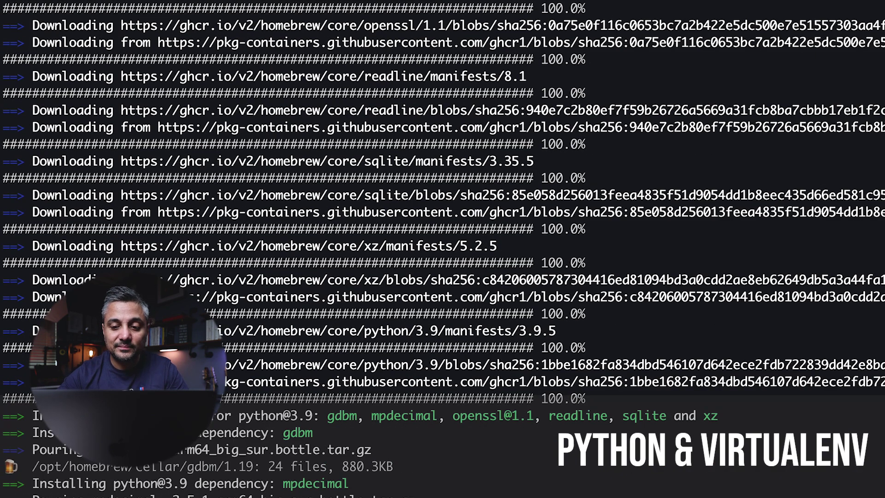
text(p)
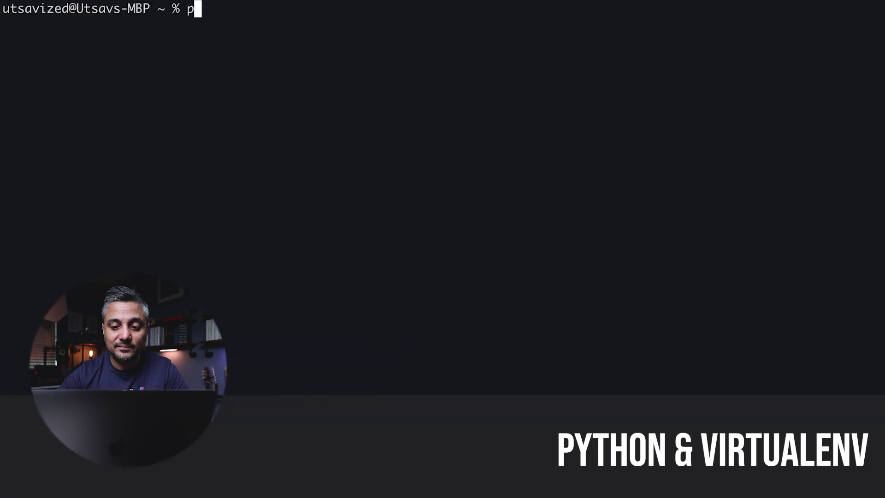
text(ython3)
key(Return)
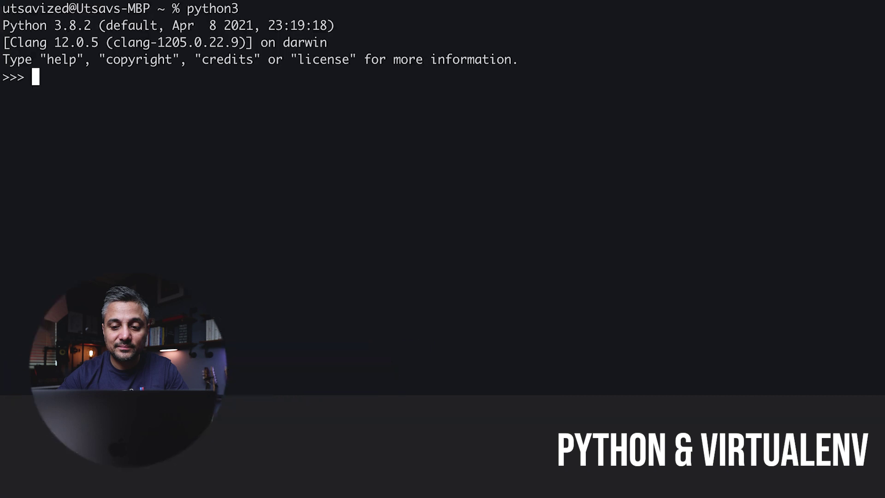
text(exit())
key(Return)
text(clear)
key(Return)
Step: Install the dotnet cask (.NET Runtime 5.0.6) and confirm dotnet prints its usage help
text(brew install --cask dotnet)
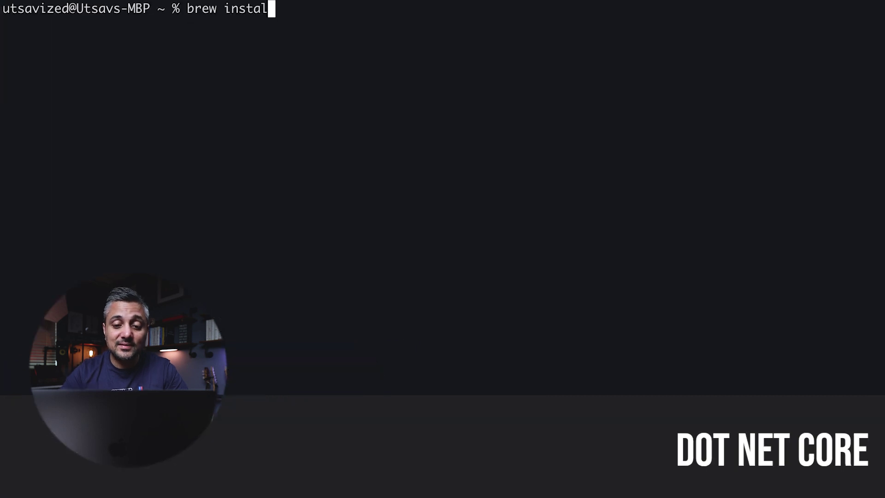
key(Return)
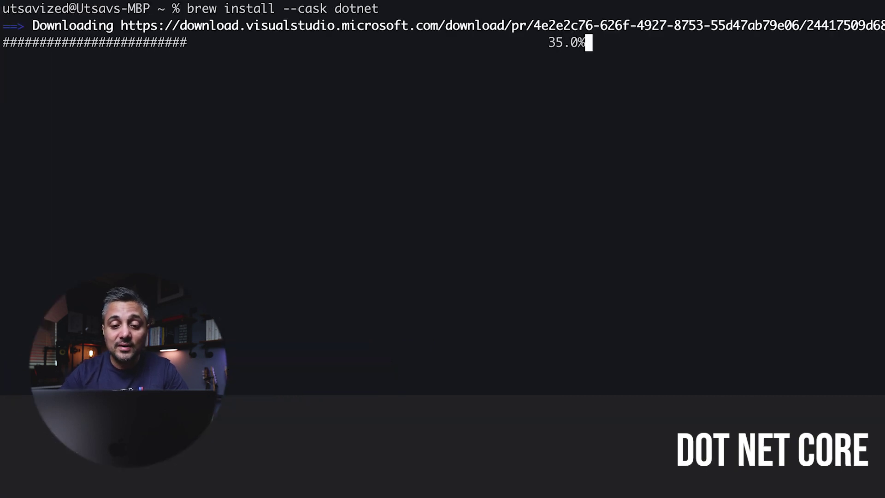
text(dotnet)
key(Return)
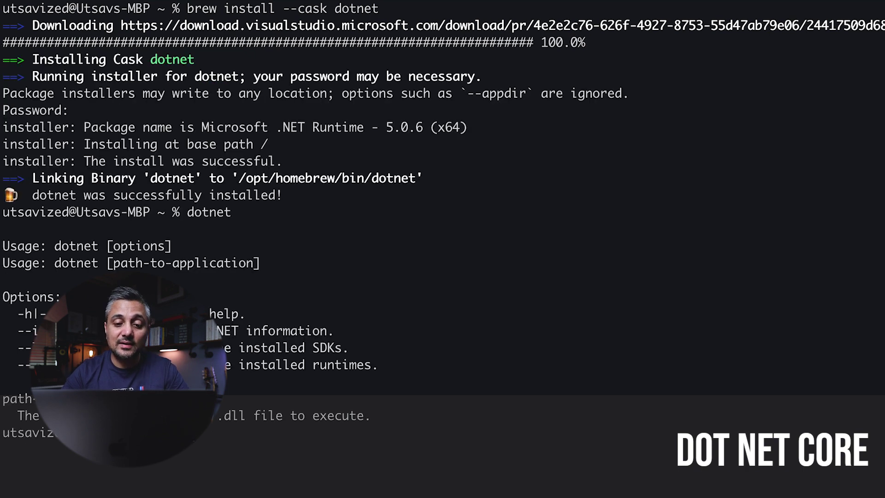
text(clear)
key(Return)
text(bre)
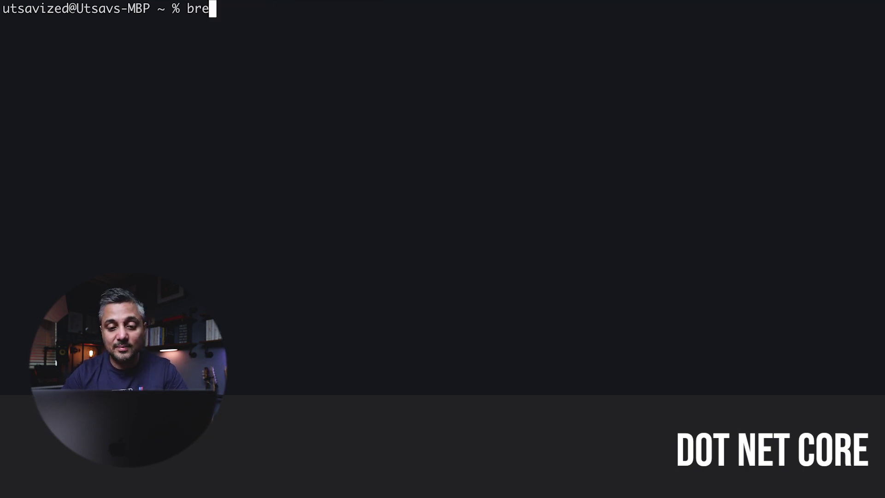
text(w install azure-cli)
Step: Install Azure CLI 2.24.2 with brew, verify the az command responds, and clear the terminal
key(Return)
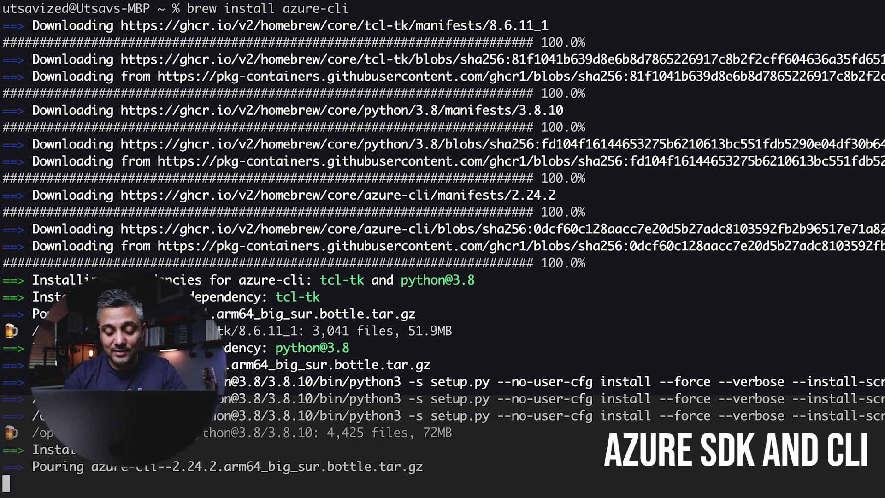
text(az login)
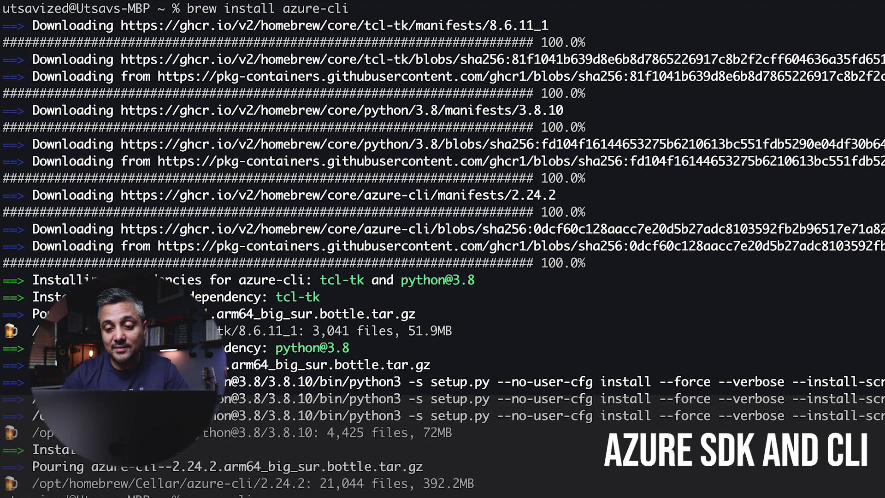
key(super+k)
text(az)
key(Return)
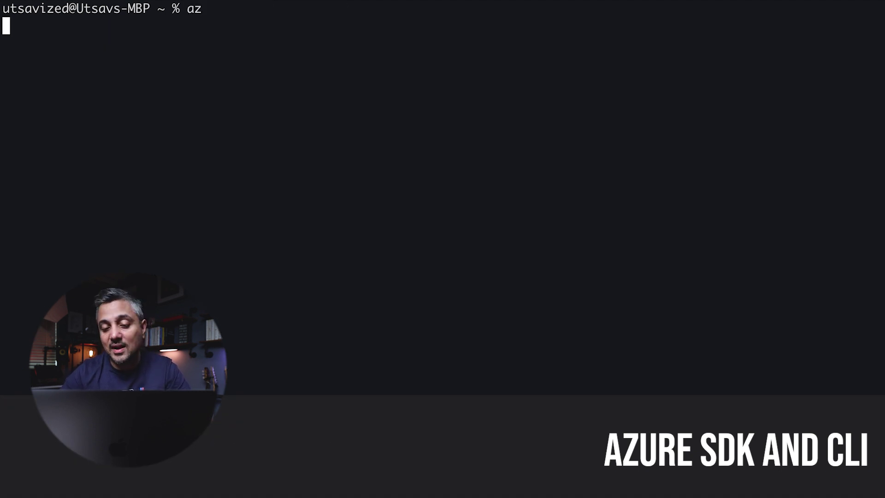
key(super+k)
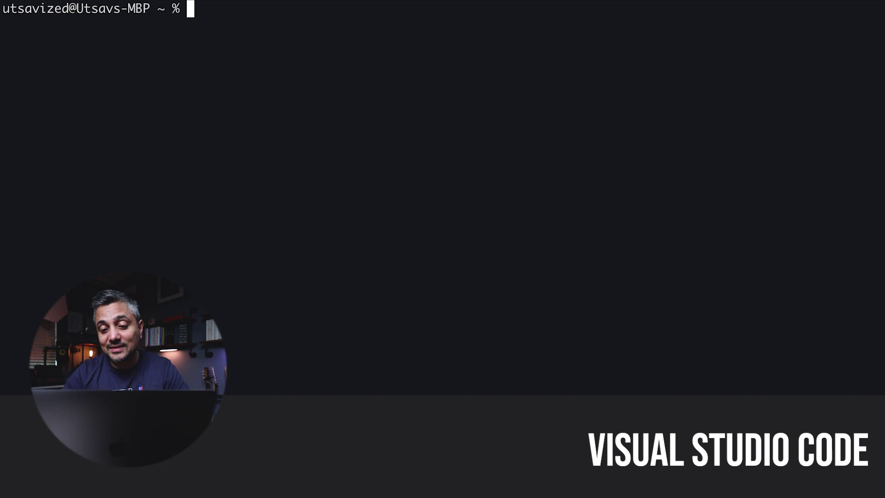
Step: Install Visual Studio Code 1.56.2 with brew install --cask visual-studio-code, then launch it via code
text(bre)
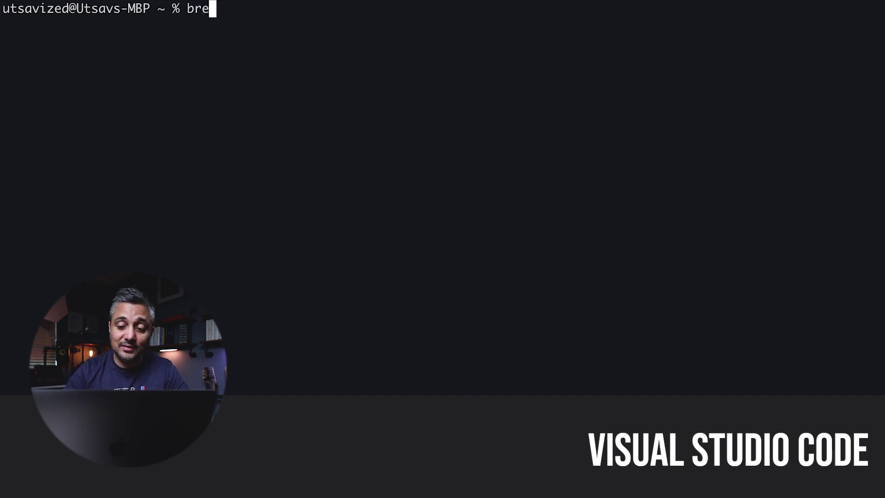
text(w instal)
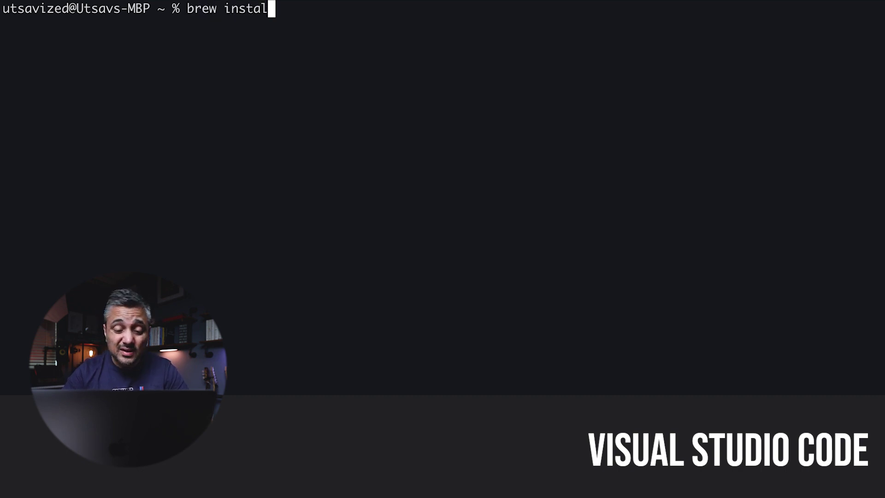
text(l --cask v)
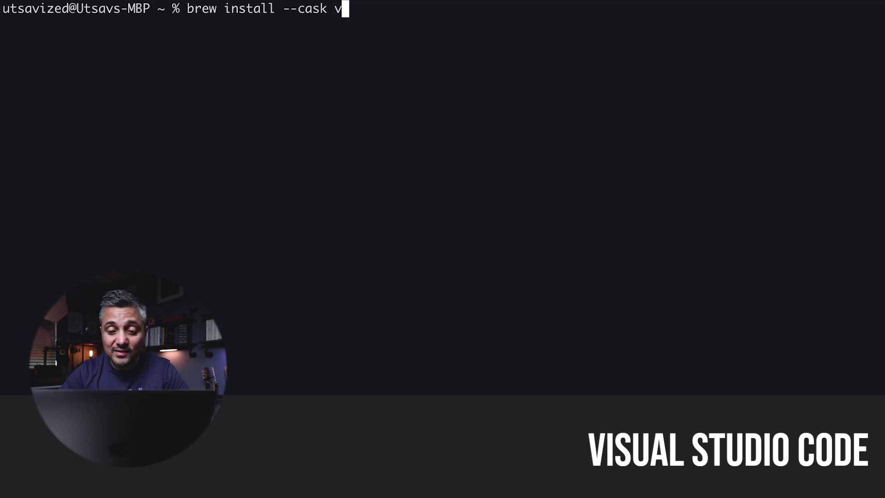
text(isual-)
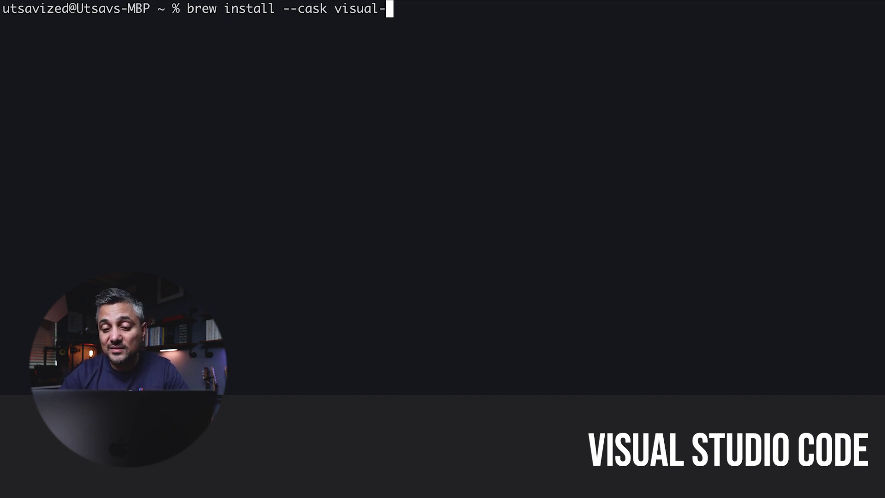
text(studio-code)
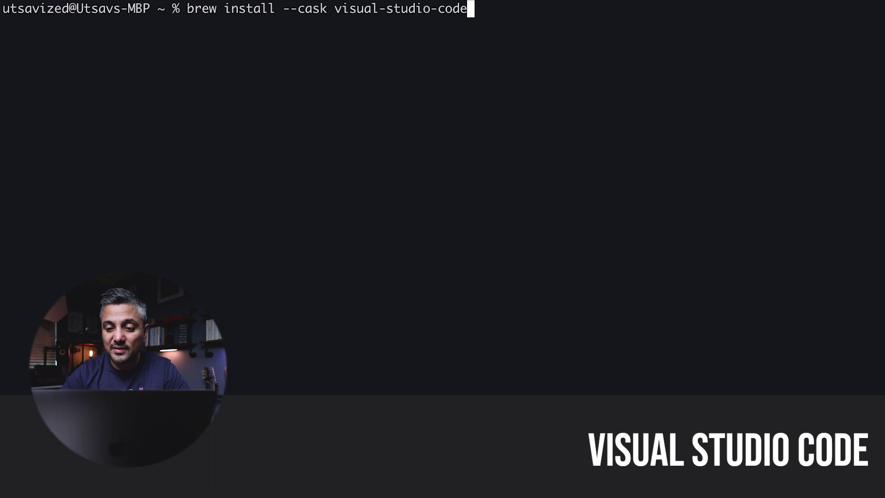
key(Return)
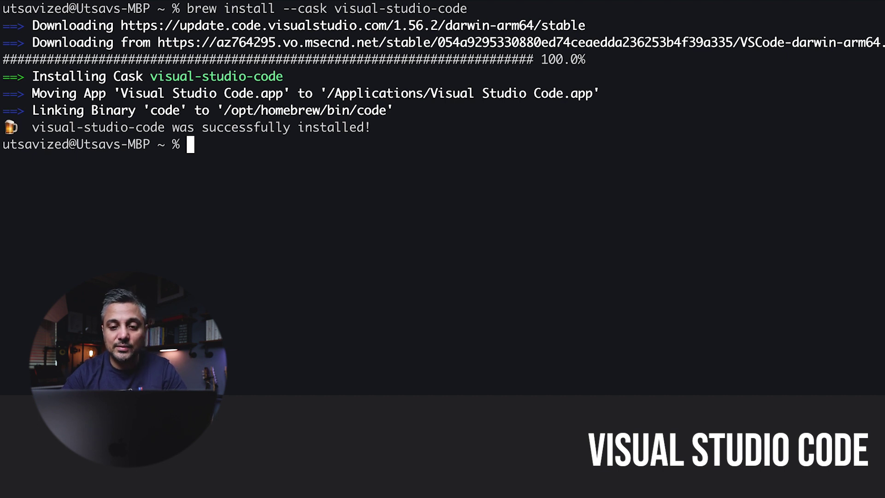
text(code)
key(Return)
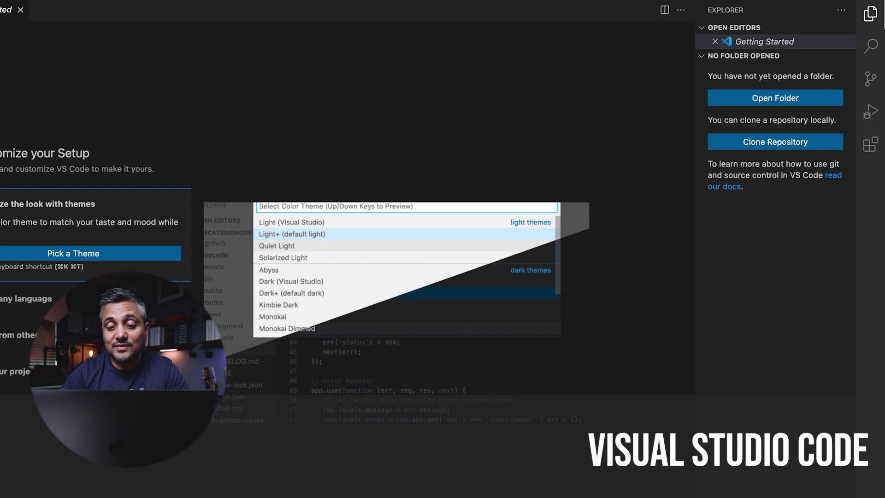
Step: Turn on Settings Sync in Extensions and browse the synced installed extensions like Prettier and GitLens
click(872, 146)
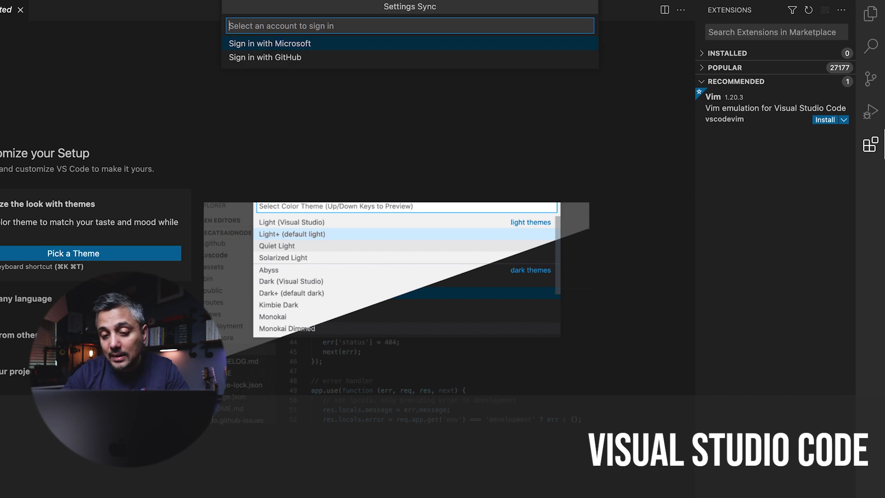
key(Escape)
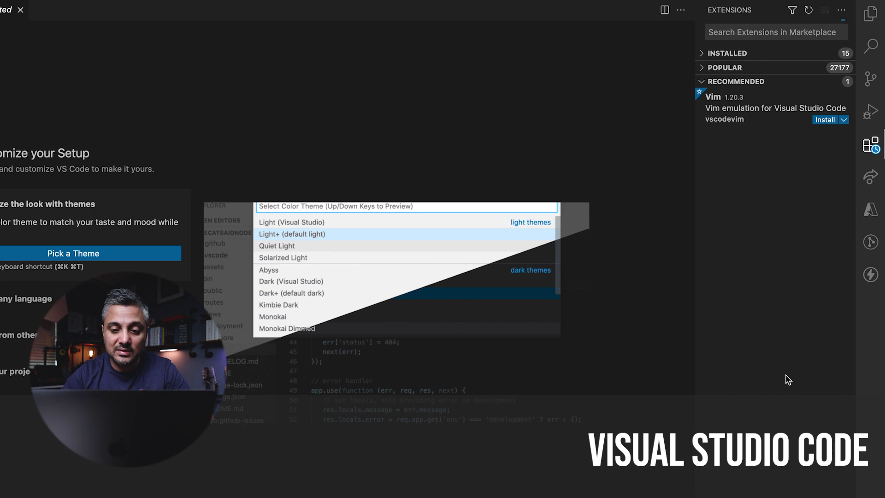
click(703, 54)
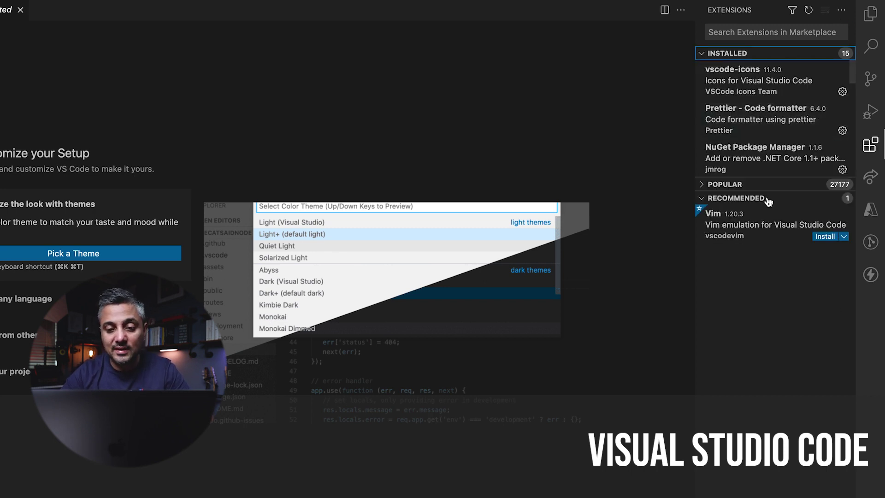
drag(769, 179, 766, 495)
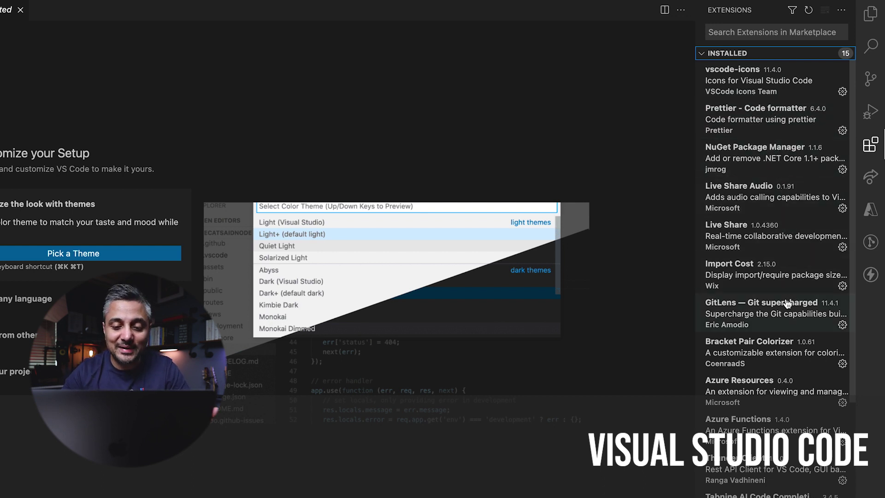
scroll(785, 300, down, 5)
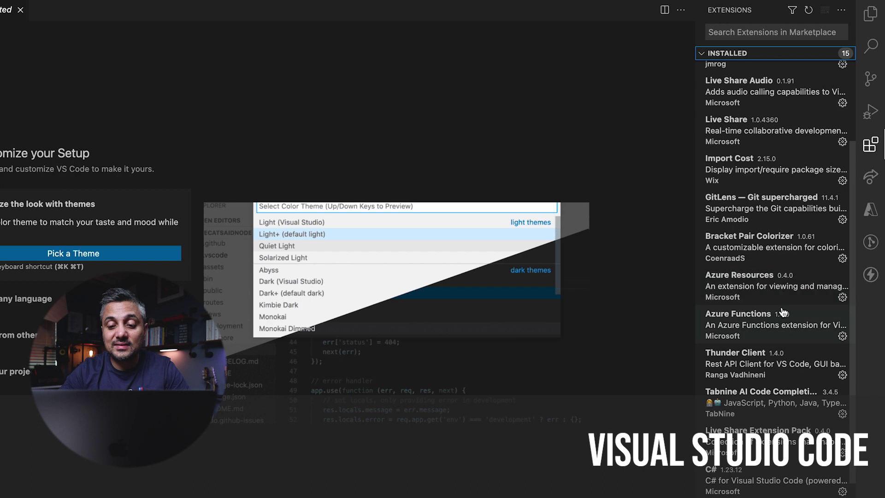
scroll(782, 368, down, 1)
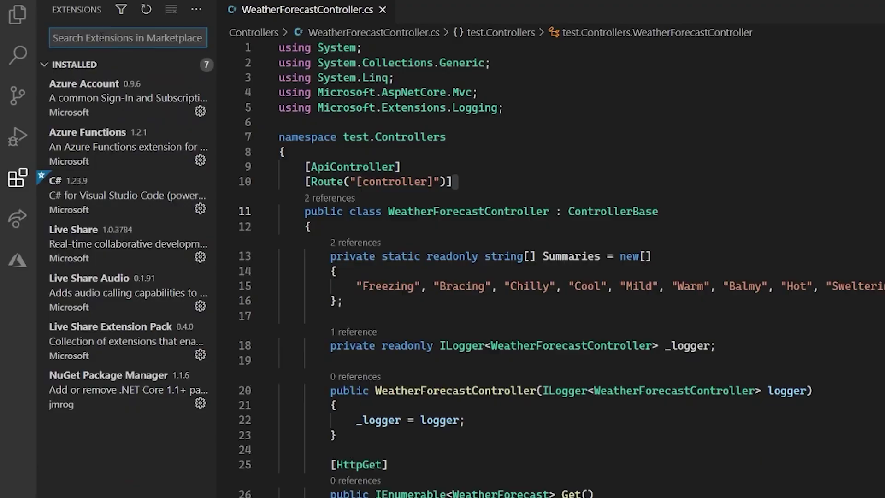
Step: Search the marketplace for 'tabnine' and install Tabnine Autocomplete AI
text(tabnine)
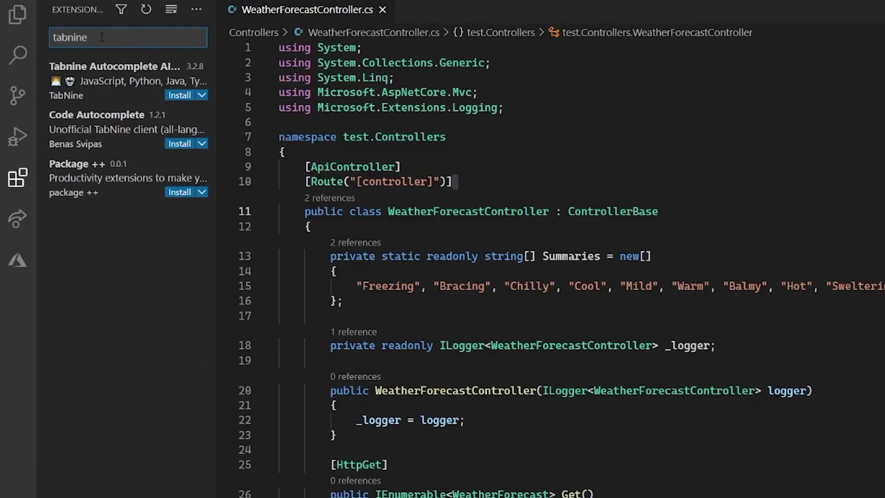
click(180, 97)
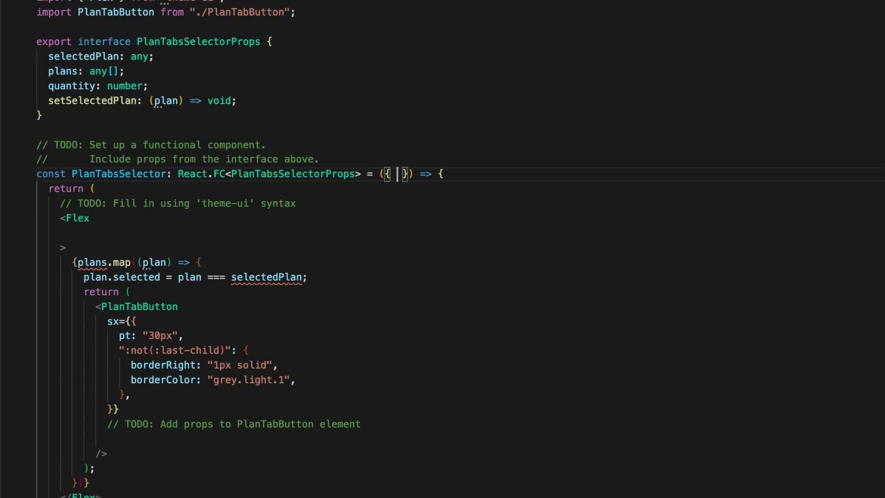
Step: Accept Tabnine's completion adding plans, quantity and setSelectedPlan, format, and add a line inside <Flex>
text(,)
key(Tab)
key(ctrl+s)
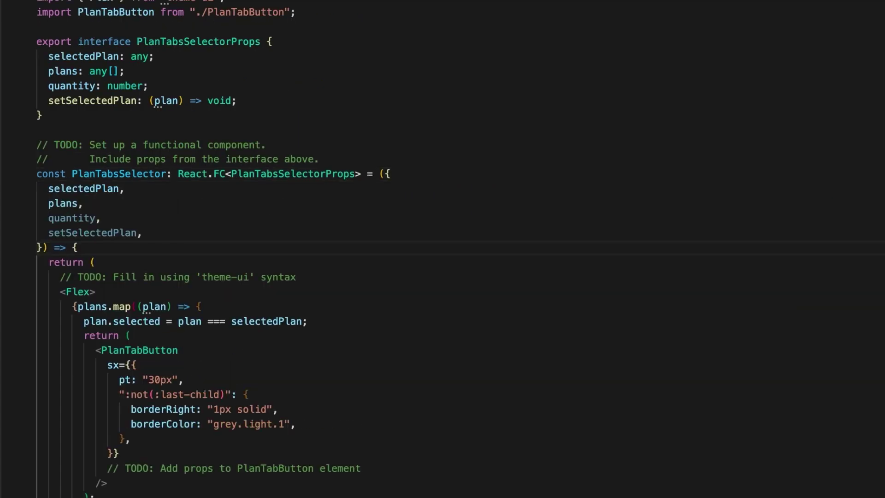
click(85, 291)
key(Return)
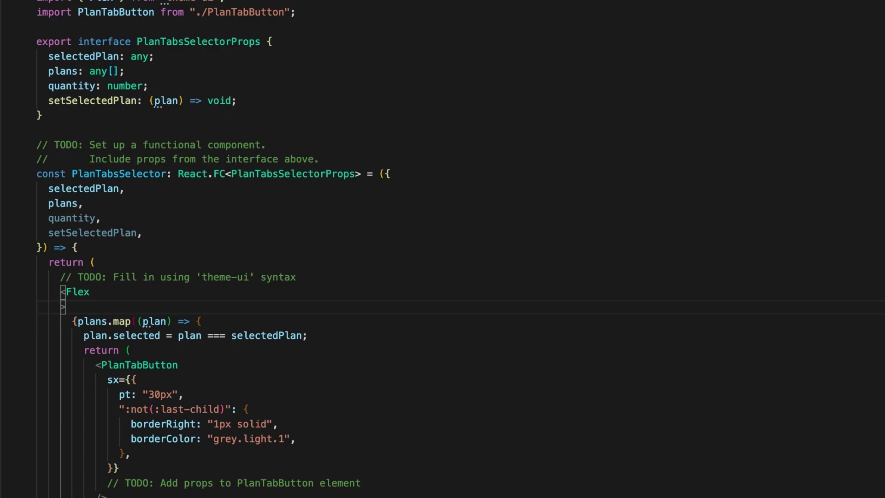